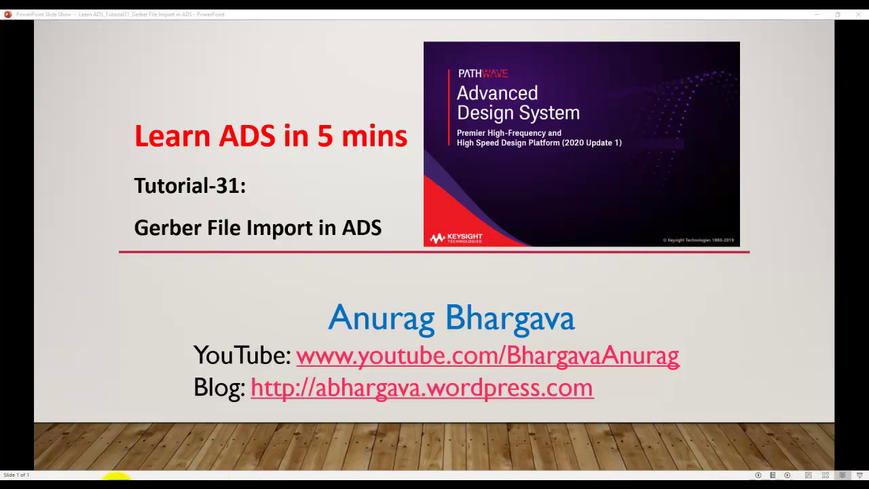
Step: Follow the CC2530 reference design's Gerber Files link, then switch to the HW_Gerbers folder in File Explorer
left_click(116, 475)
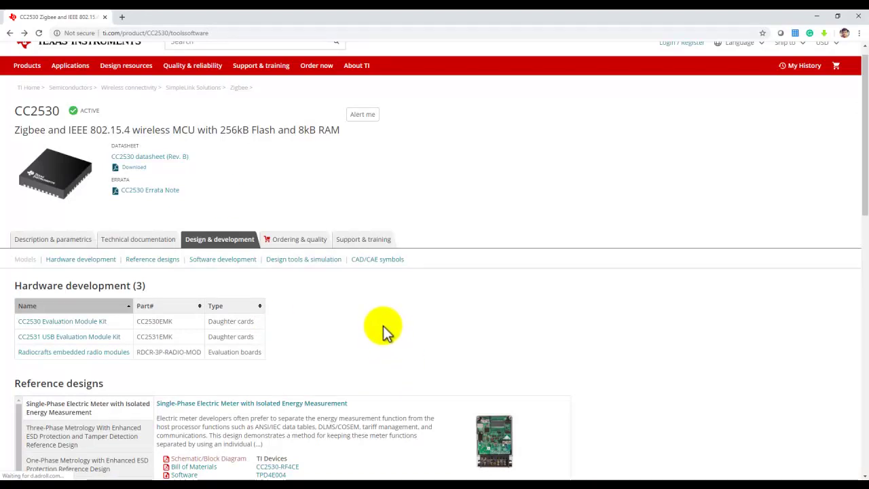
scroll(387, 330, "up", 1)
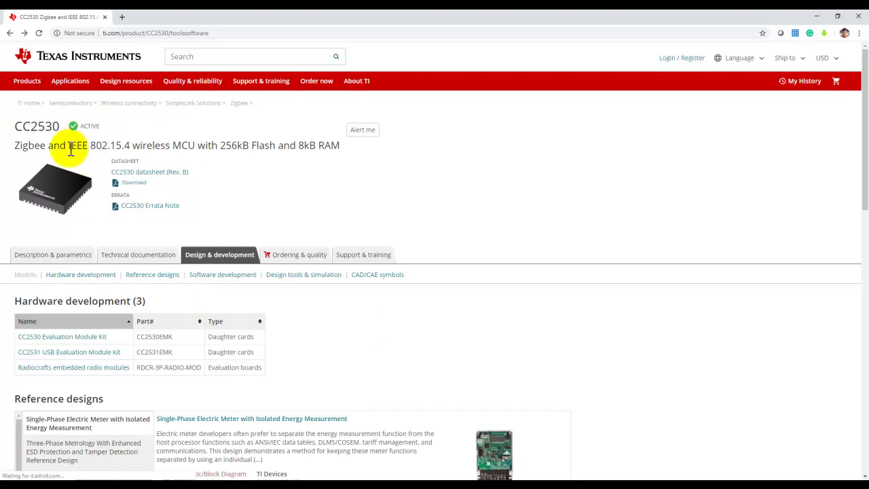
scroll(458, 361, "down", 5)
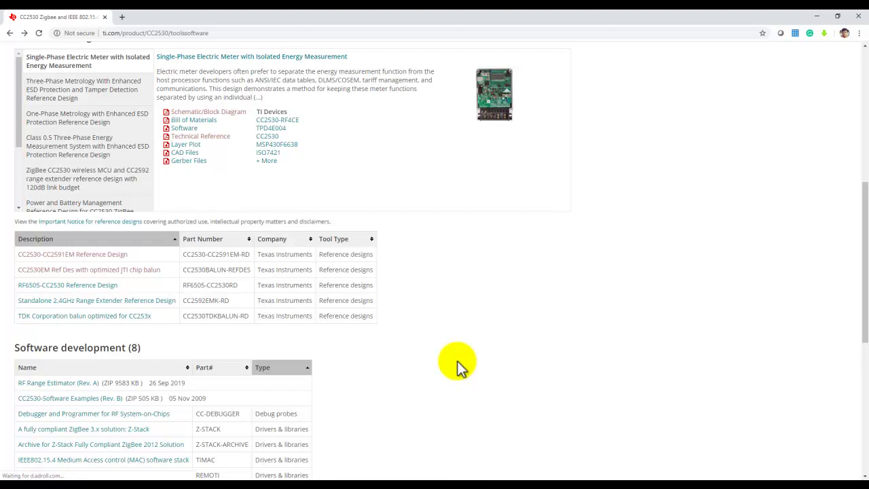
scroll(458, 361, "up", 1)
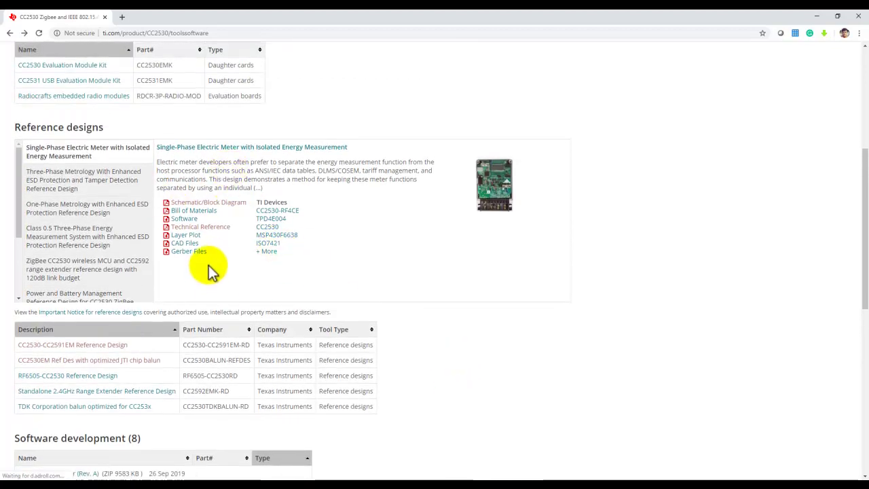
left_click(189, 253)
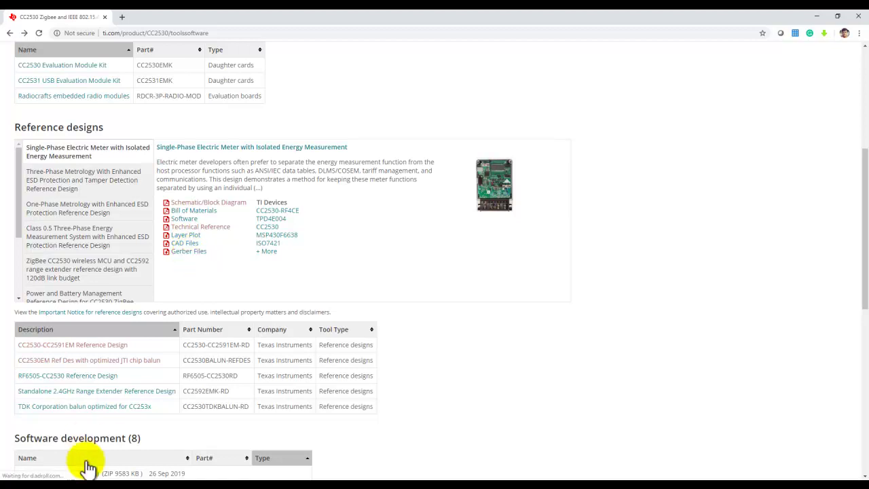
mouse_move(74, 480)
left_click(116, 460)
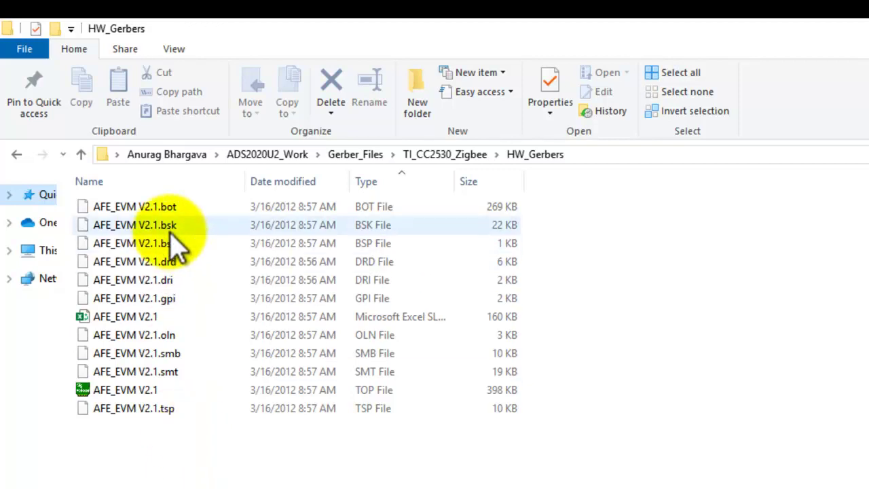
Step: Bring up the shortcut menu for AFE_EVM V2.1.bot to edit it in Notepad++
right_click(160, 209)
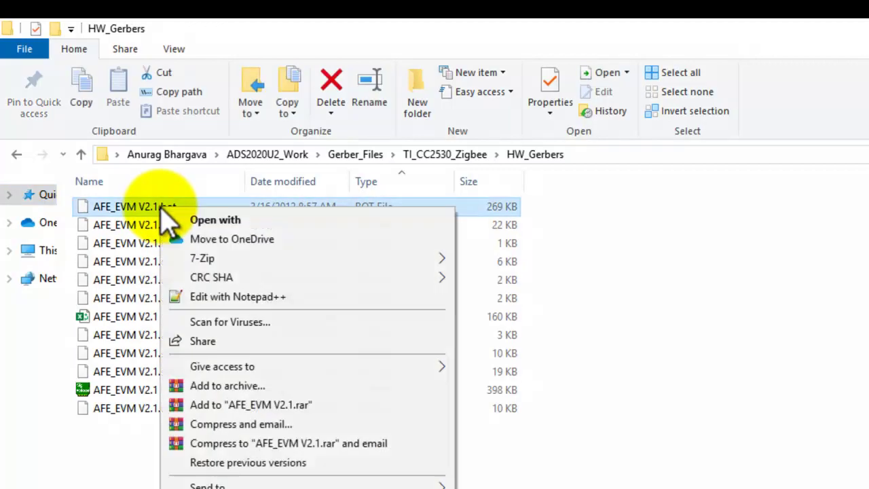
left_click(203, 296)
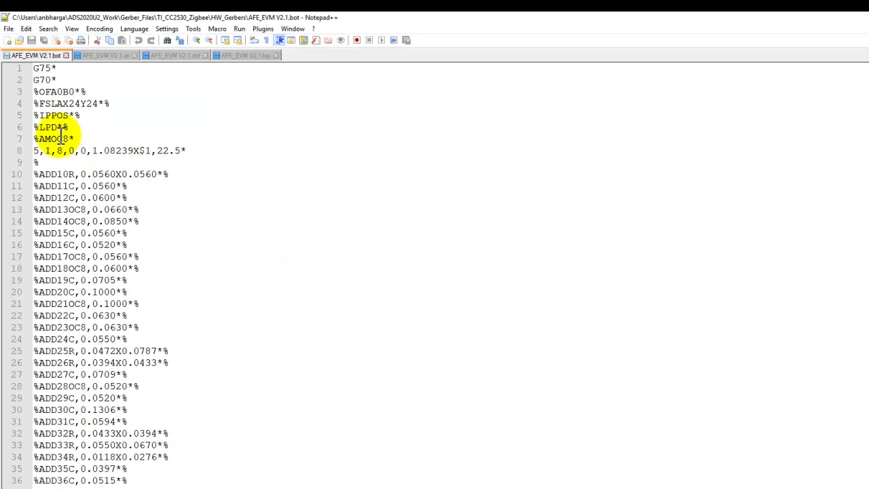
left_click_drag(37, 71, 147, 237)
left_click(191, 246)
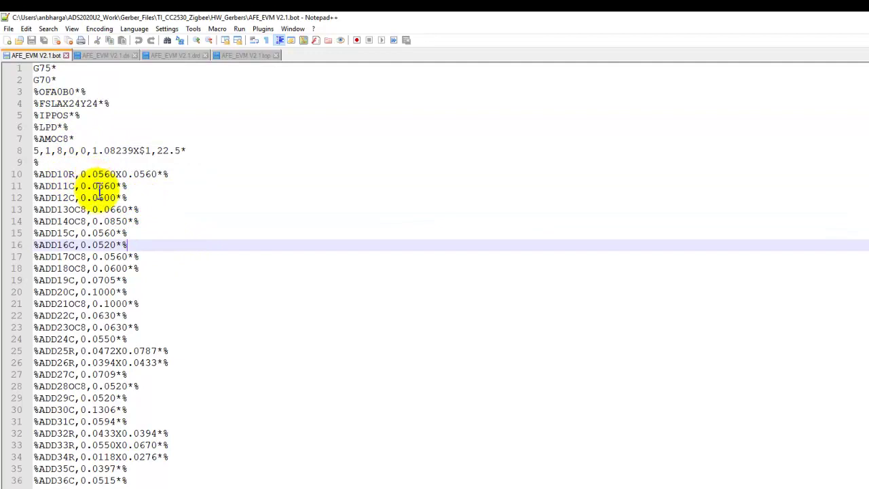
scroll(97, 204, "down", 11)
scroll(100, 210, "down", 1)
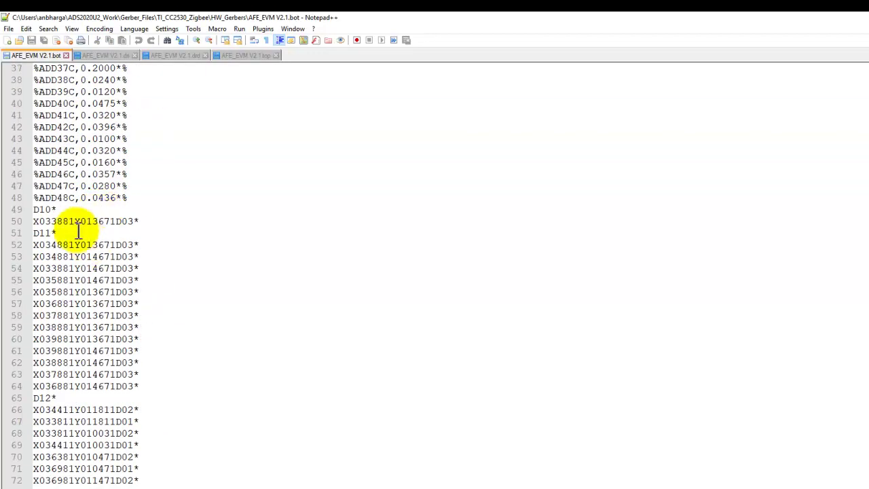
double_click(42, 210)
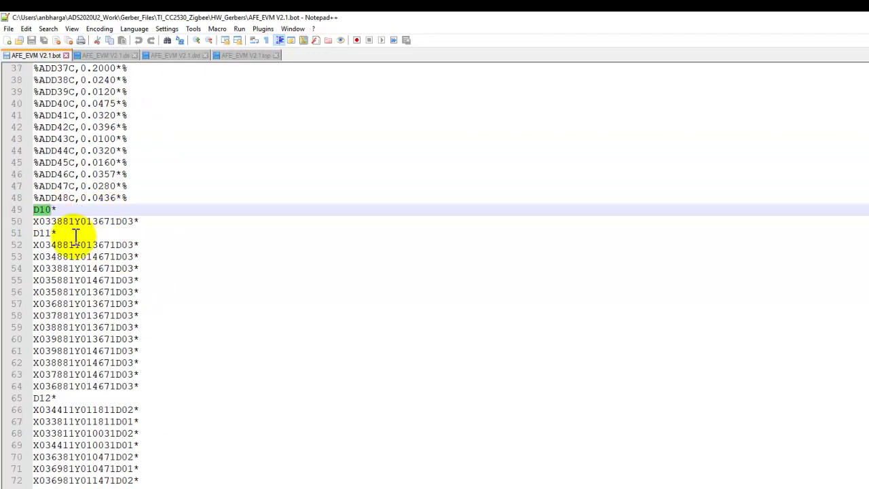
double_click(43, 233)
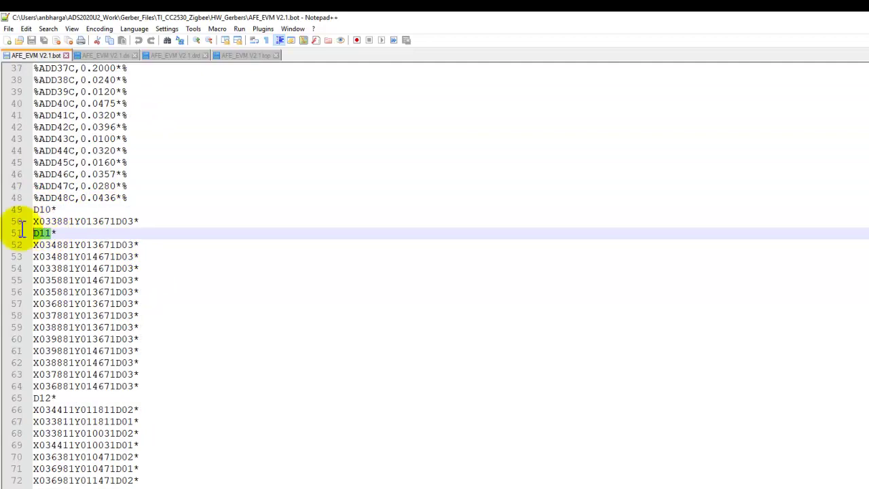
left_click(46, 236)
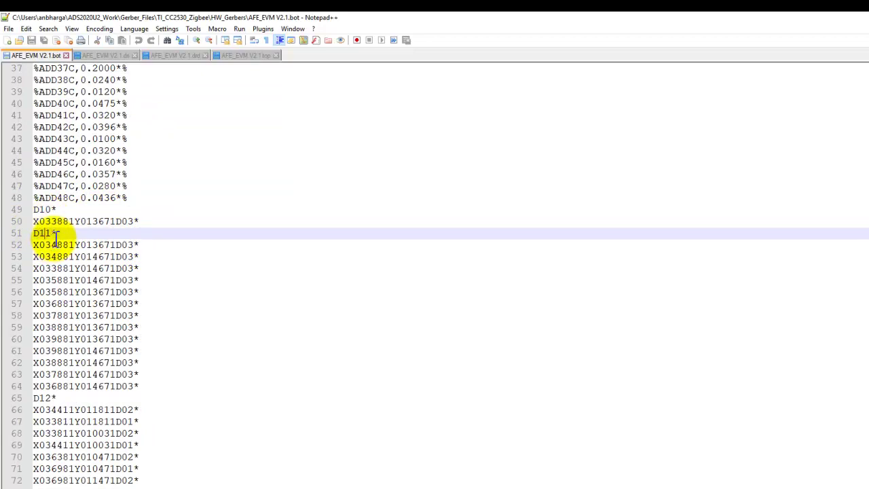
scroll(78, 306, "down", 5)
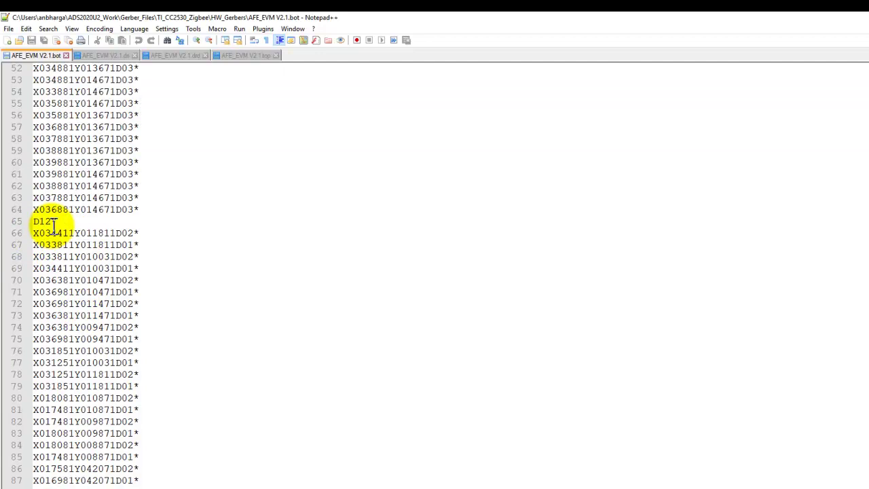
left_click_drag(40, 232, 118, 232)
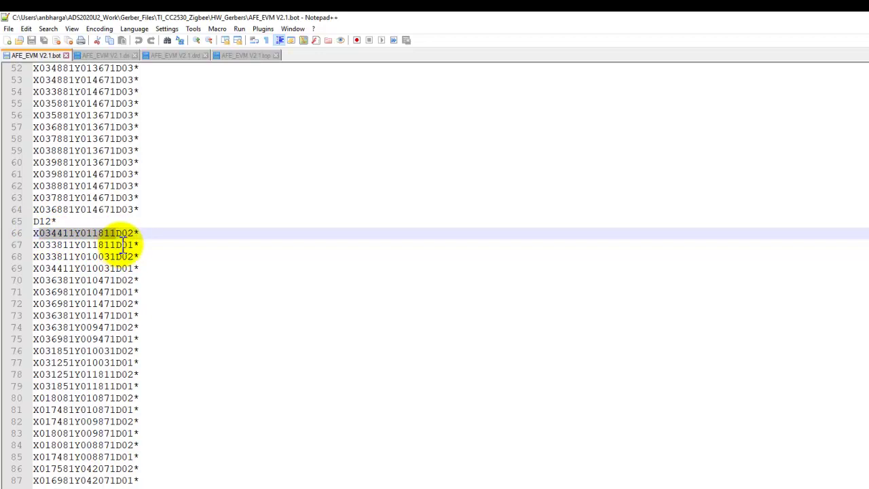
left_click(127, 244)
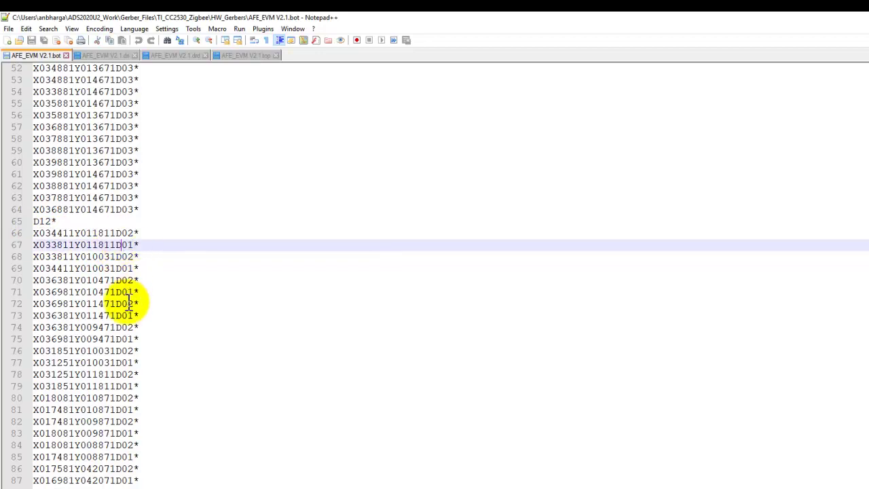
scroll(137, 300, "down", 7)
scroll(136, 301, "up", 13)
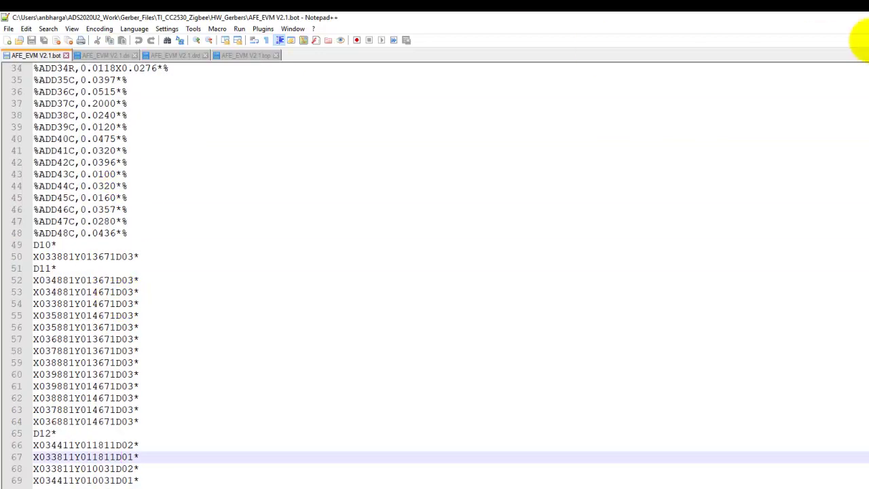
Step: Close Notepad++ and bring up the shortcut menu for the AFE_EVM V2.1.dri drill file
left_click(856, 16)
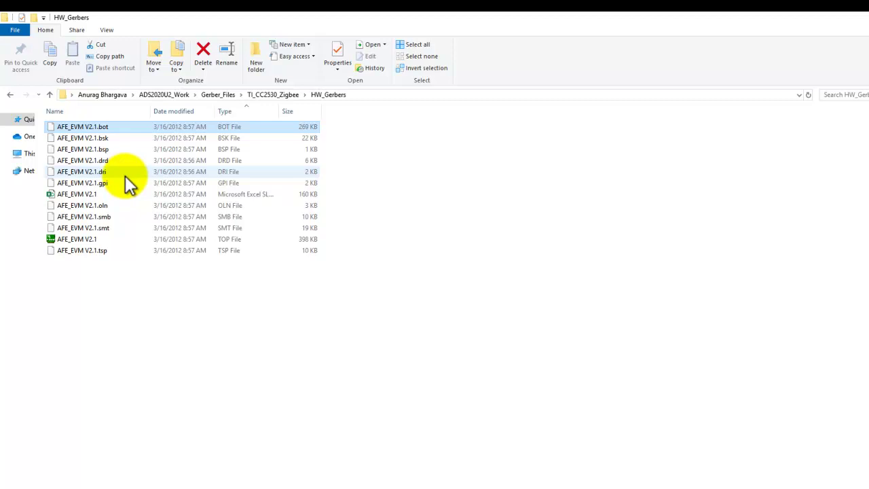
left_click(102, 238, "ctrl")
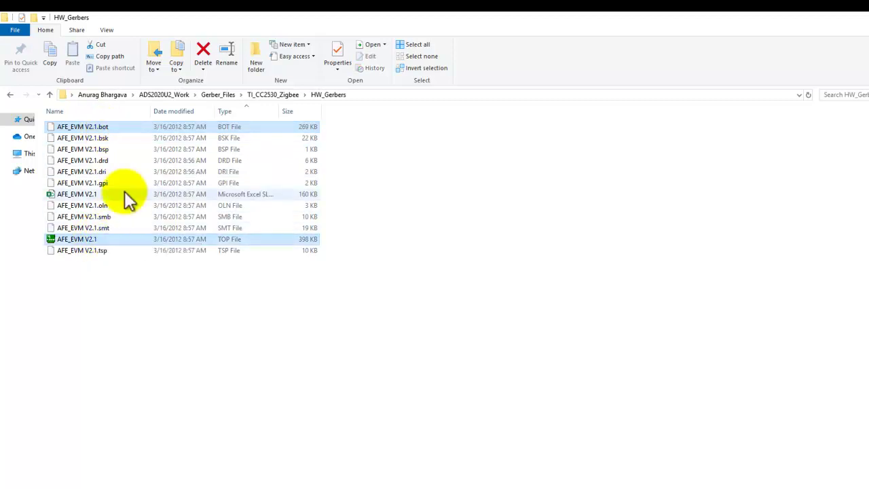
left_click(126, 316)
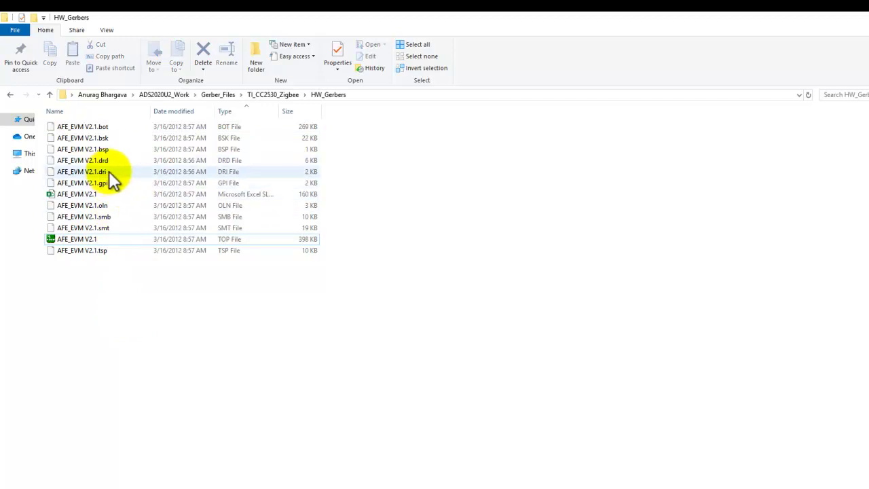
mouse_move(107, 173)
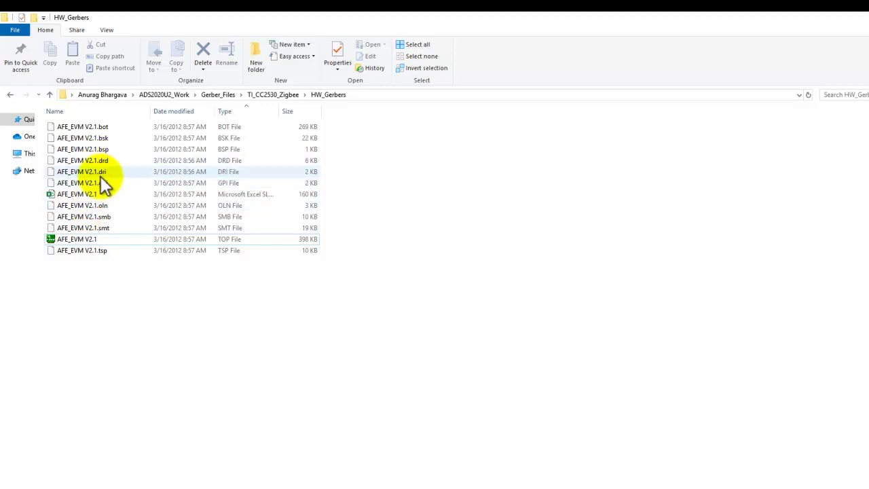
right_click(102, 171)
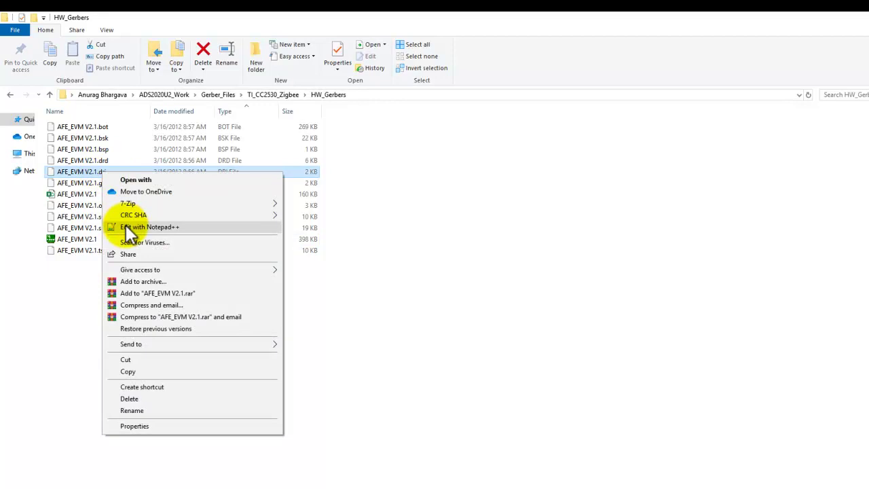
Step: Open AFE_EVM V2.1.dri in Notepad++ and review Auto fit, the 371 total drills, and T01/T02 codes
left_click(129, 226)
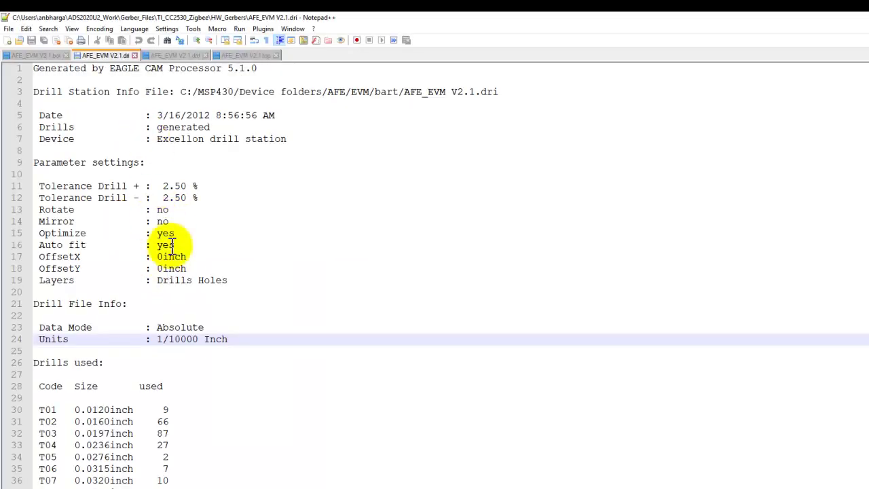
left_click(169, 244)
scroll(169, 245, "down", 4)
scroll(170, 245, "up", 4)
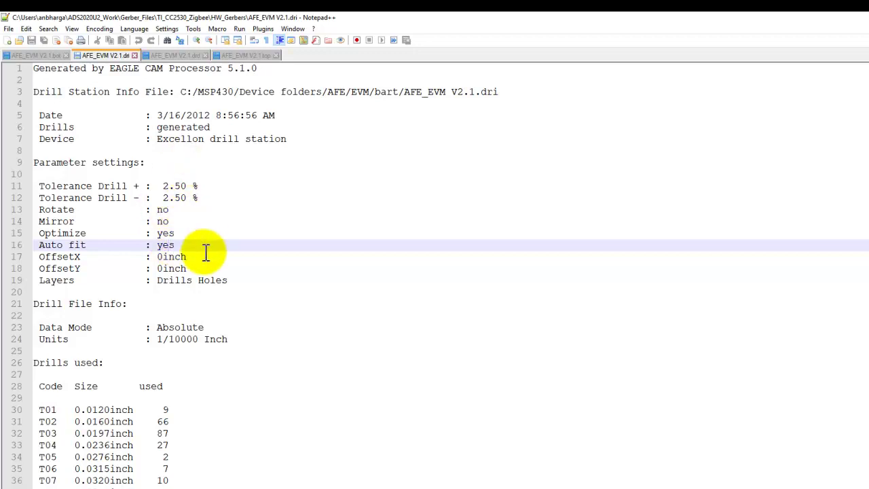
left_click(192, 150)
scroll(191, 212, "down", 4)
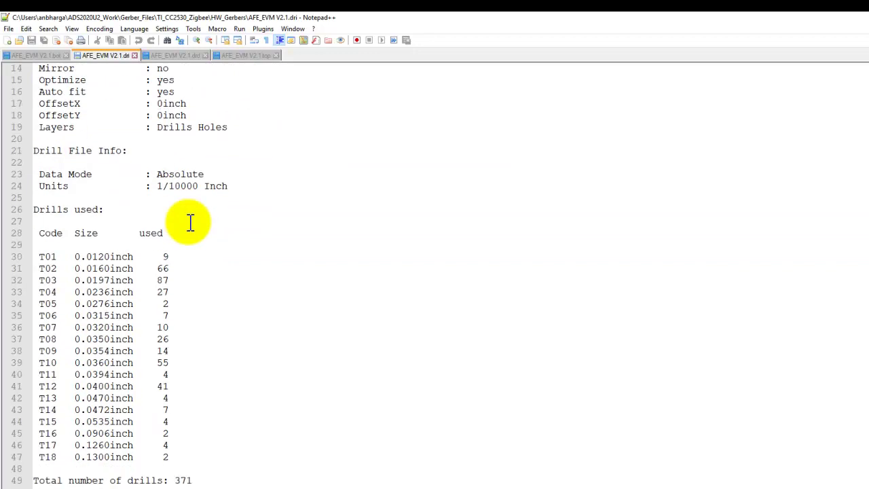
double_click(183, 479)
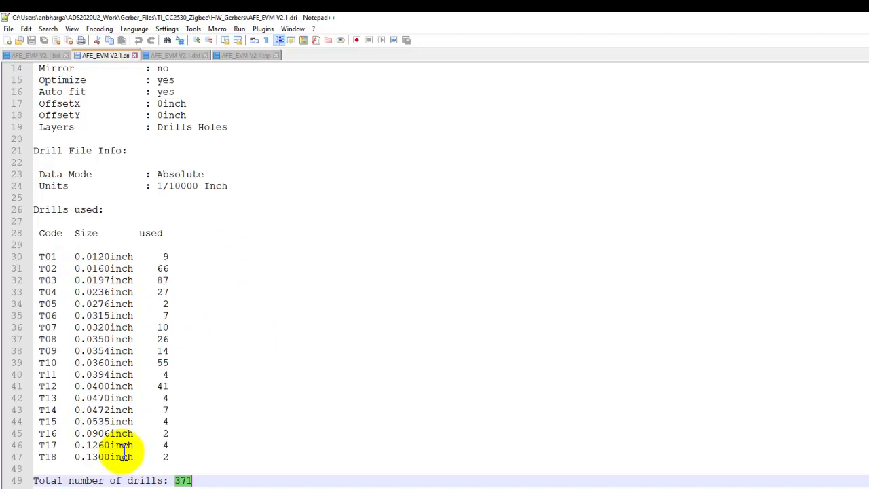
double_click(46, 256)
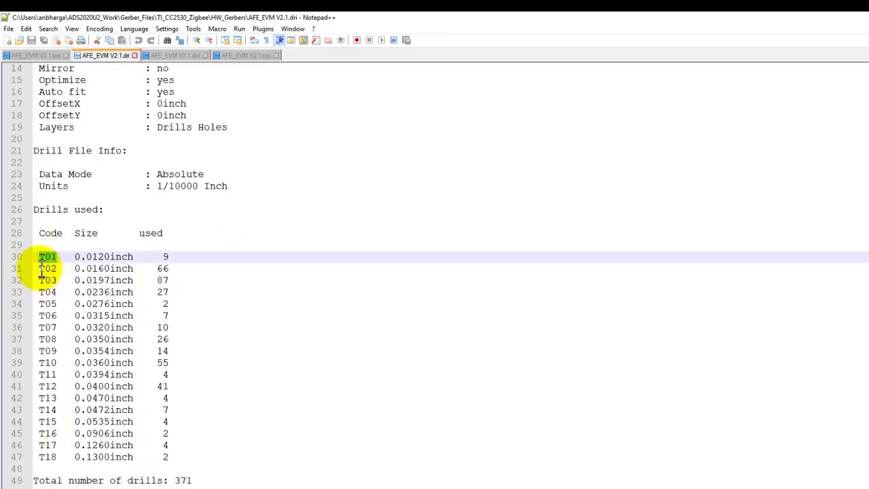
double_click(48, 268)
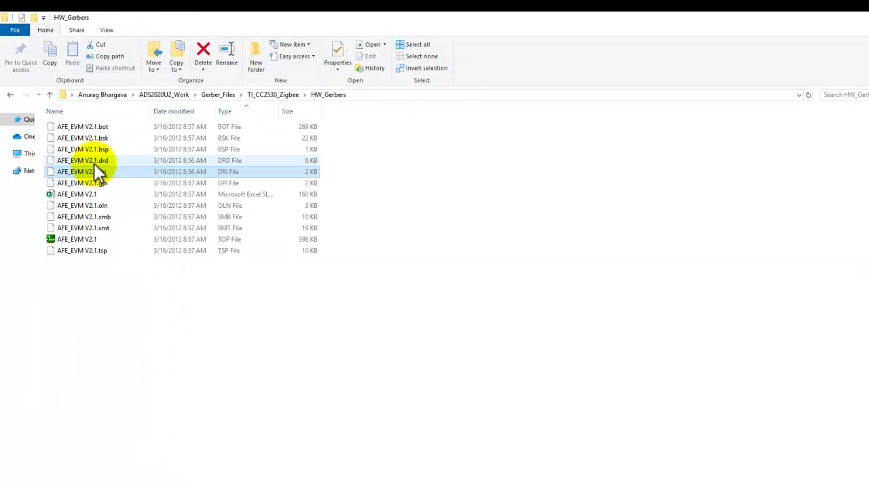
Step: Open AFE_EVM V2.1.drd in Notepad++, scroll through it, then close it and return to Chrome
left_click(95, 163)
right_click(95, 163)
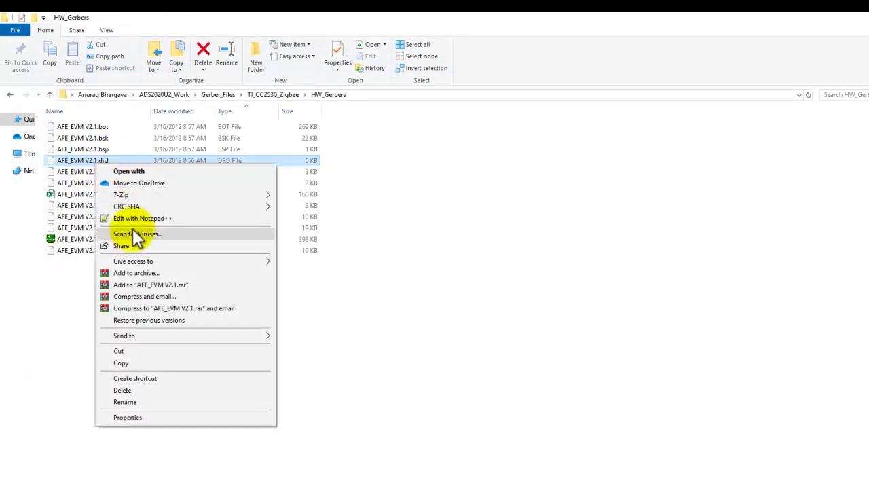
left_click(135, 218)
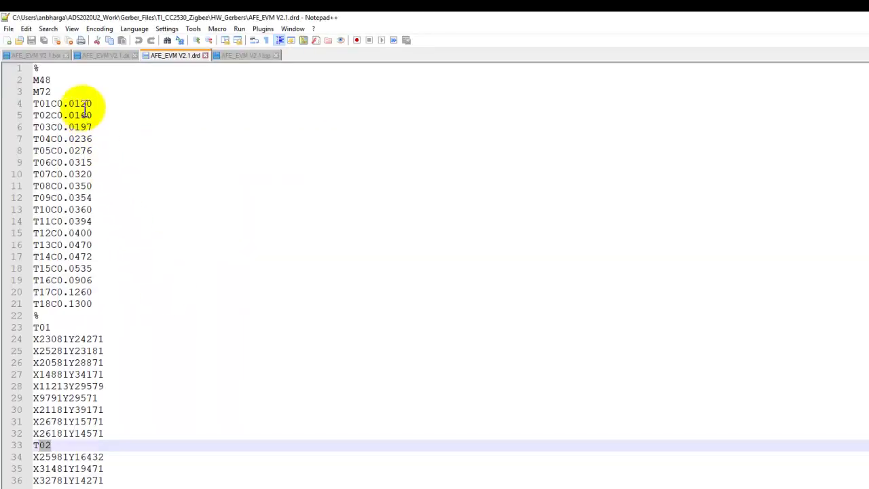
scroll(157, 353, "down", 6)
scroll(157, 355, "up", 6)
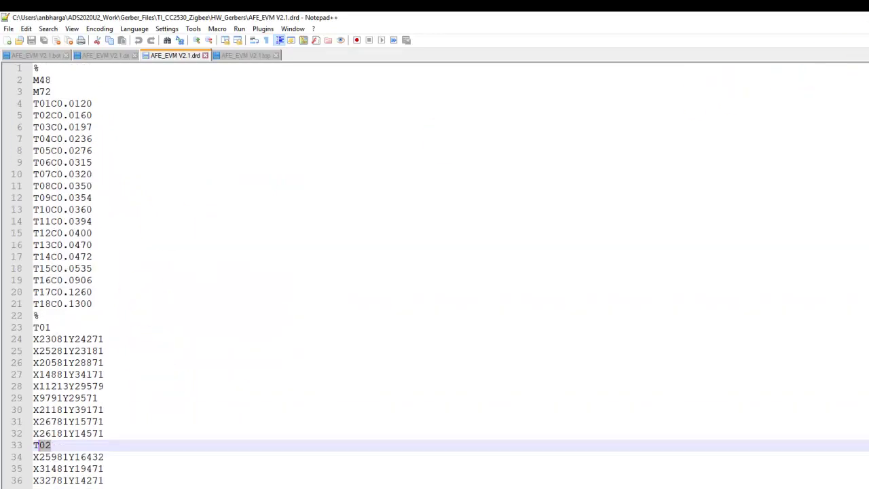
key("alt+F4")
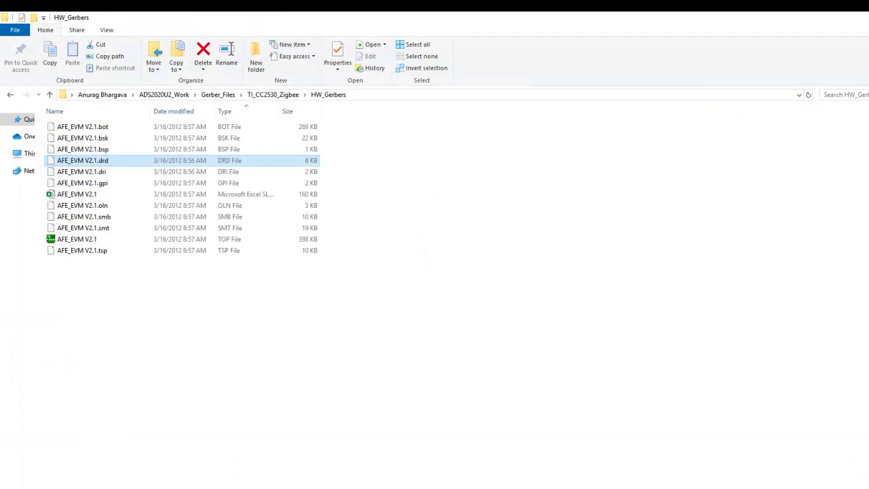
key("alt+F4")
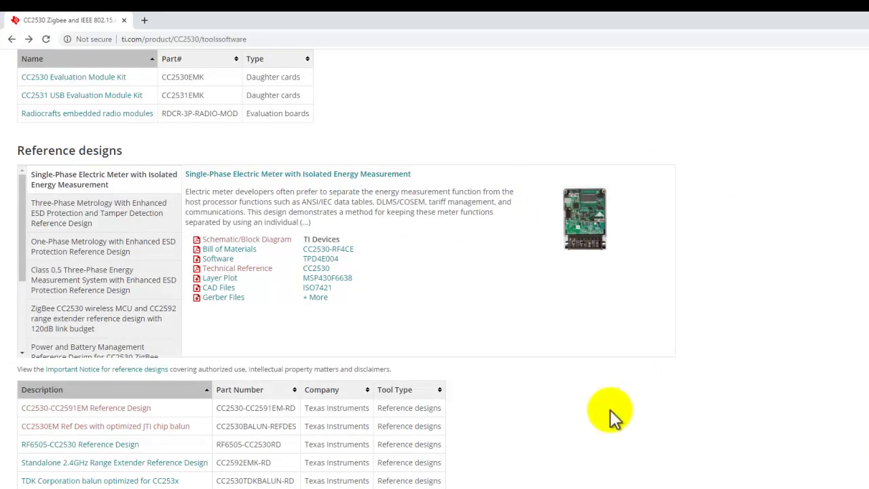
Step: Create the GerberImport_wrk workspace using Standard ADS Layers at 0.0001 mil layout resolution
key("alt+Tab")
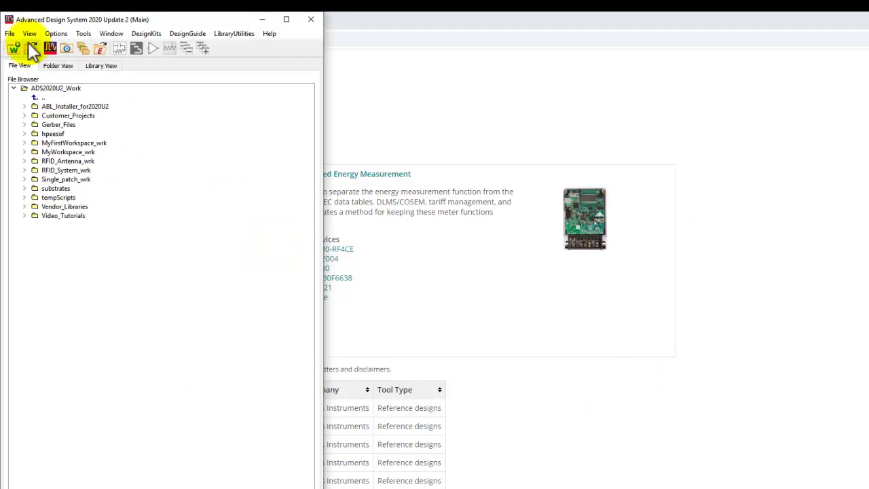
left_click(13, 49)
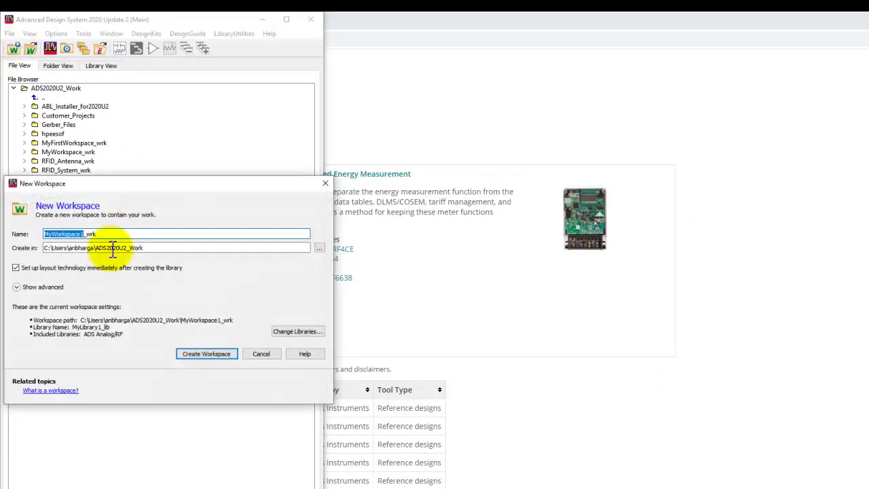
type("Ge")
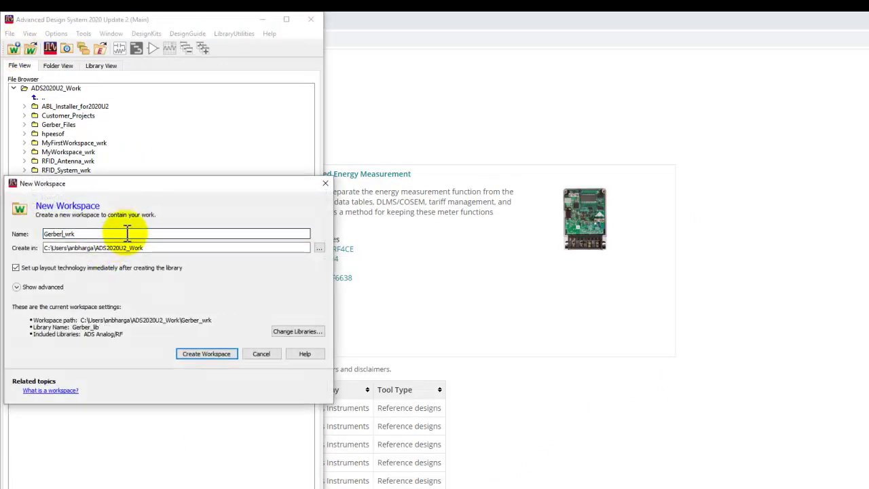
type("rberImpo")
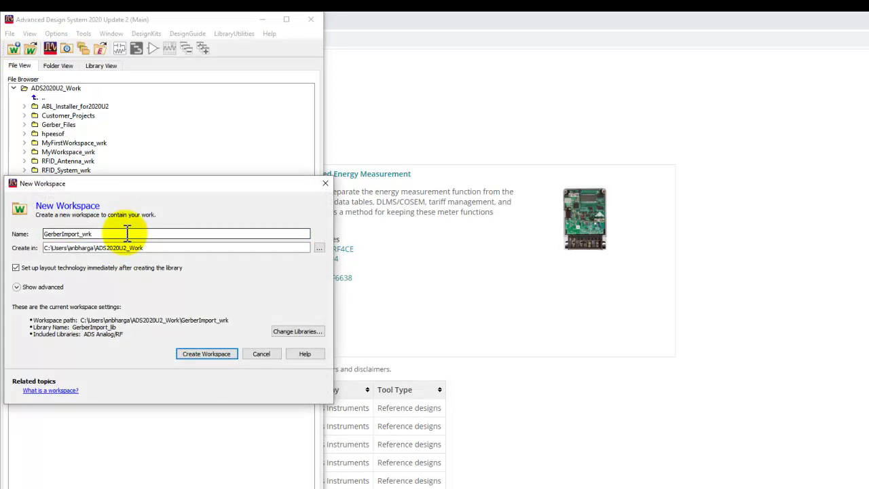
type("rt")
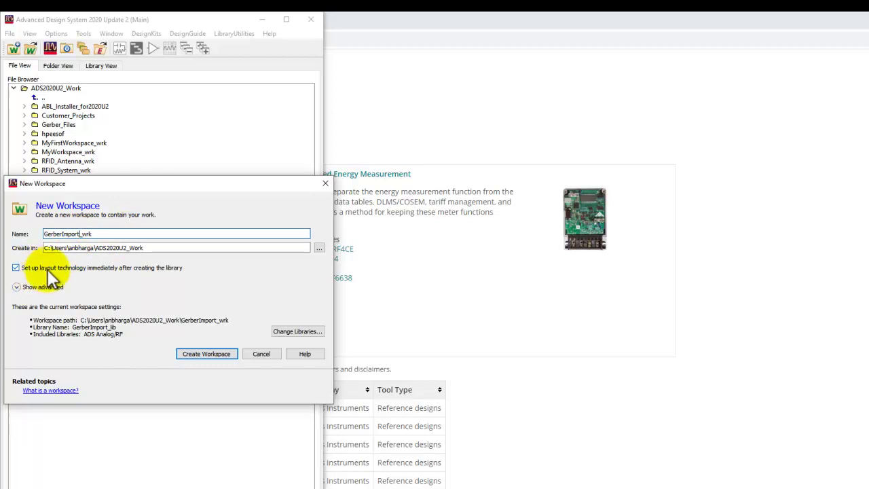
left_click(196, 353)
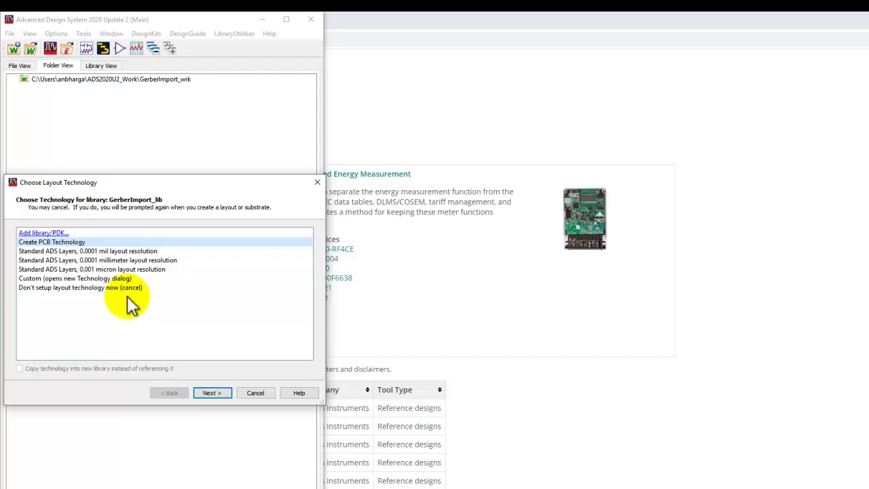
left_click(122, 252)
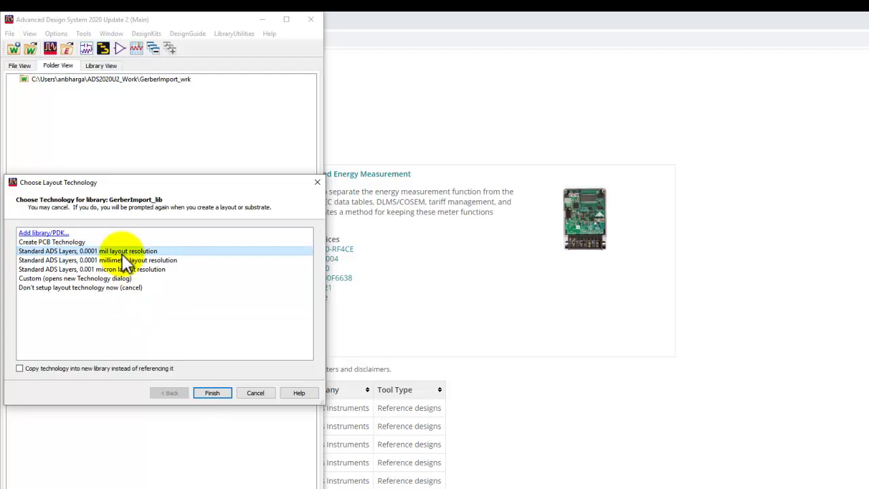
left_click(206, 392)
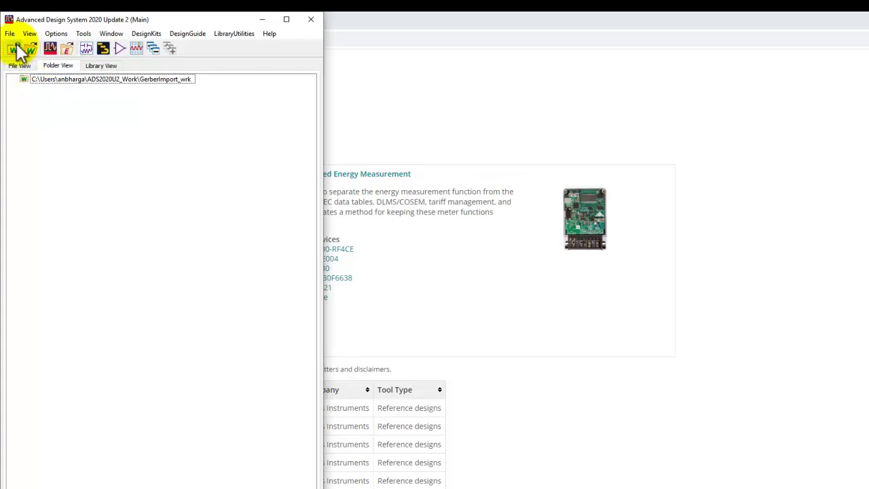
Step: Start a design import and set the import file type to Gerber/Drill
left_click(9, 34)
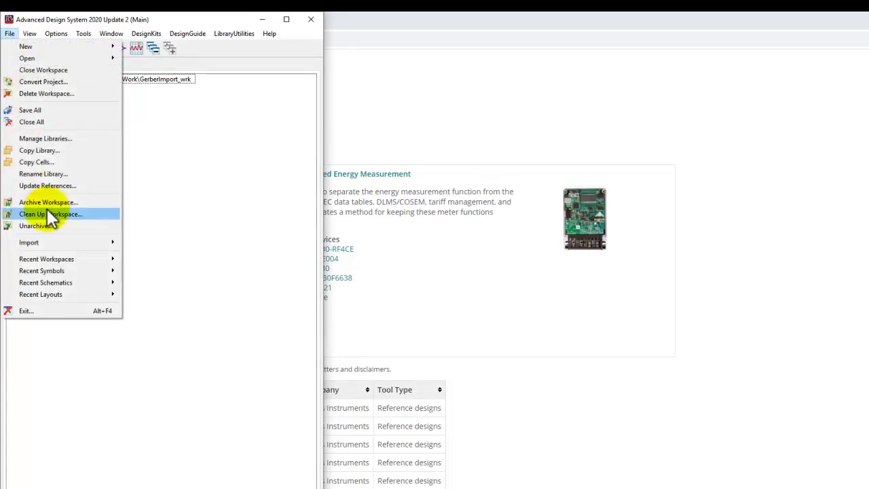
mouse_move(51, 238)
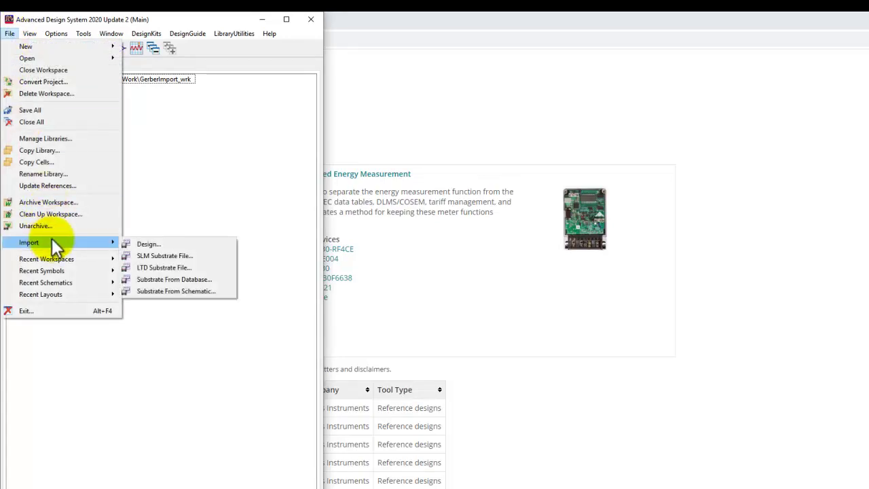
left_click(157, 246)
left_click(146, 224)
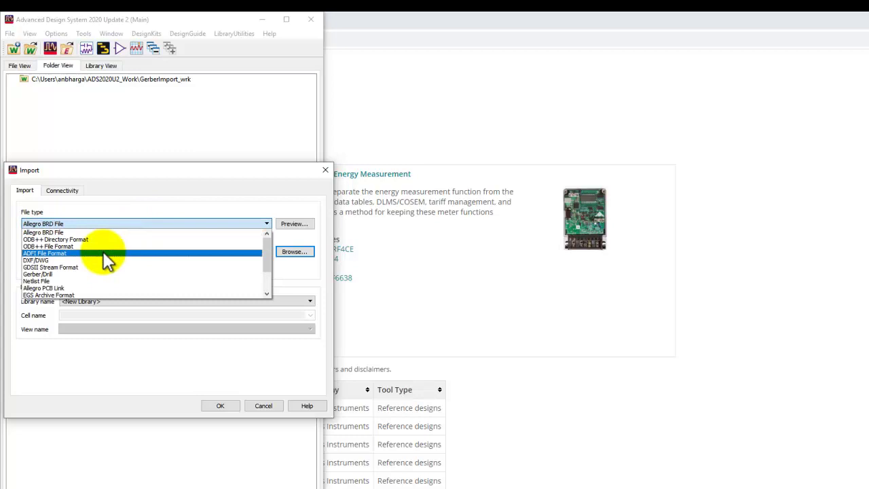
left_click(84, 273)
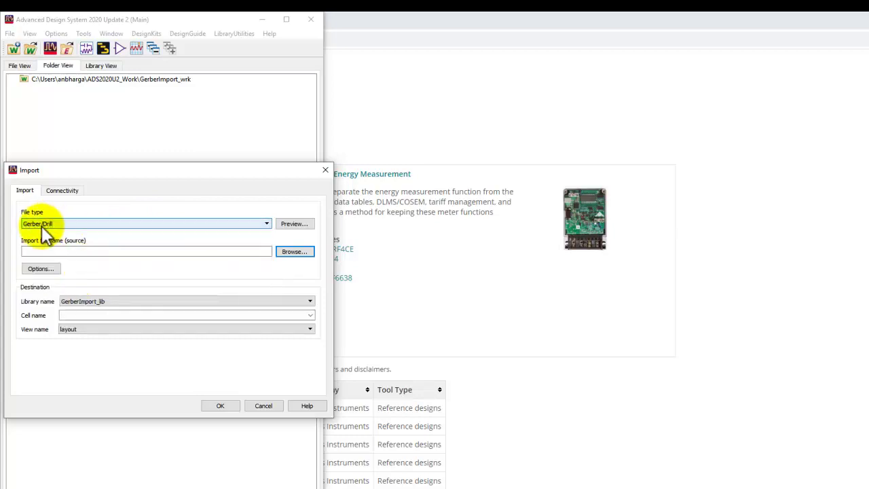
Step: Browse to Gerber_Files > TI_CC2530_Zigbee > HW_Gerbers, show all files, and select the .bot, top and .drd files
left_click(291, 252)
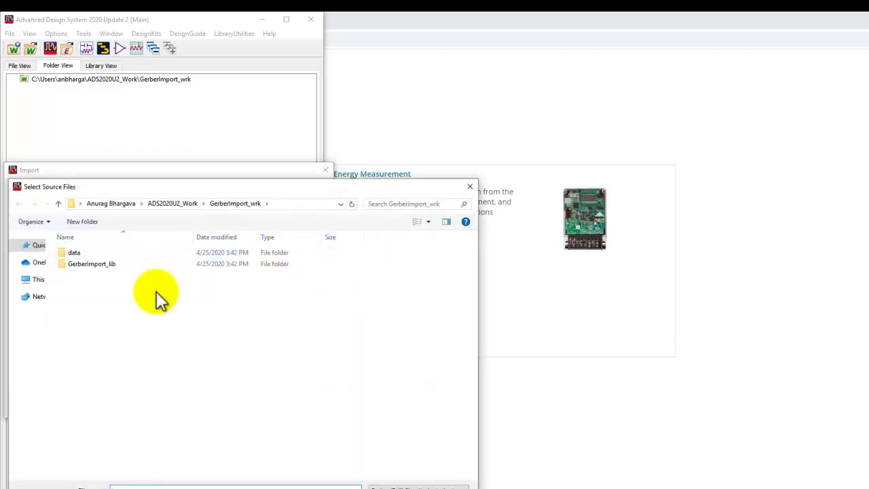
left_click(170, 205)
left_click(92, 275)
double_click(92, 275)
double_click(97, 253)
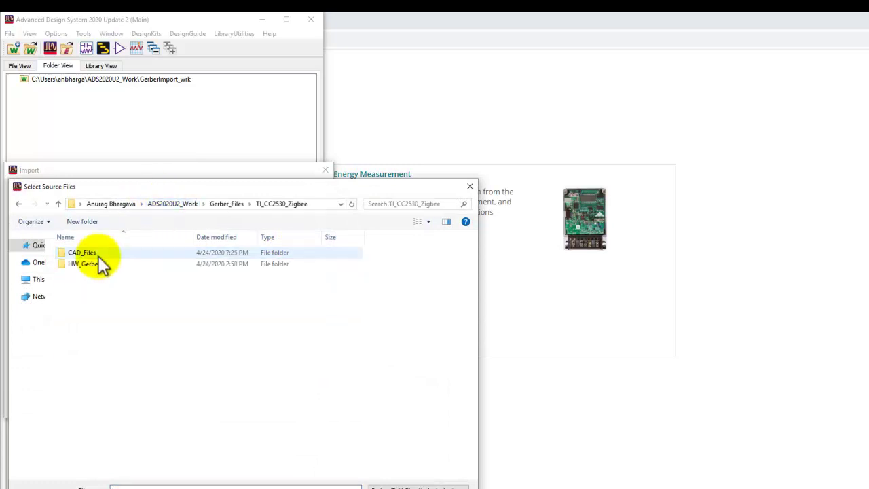
double_click(95, 264)
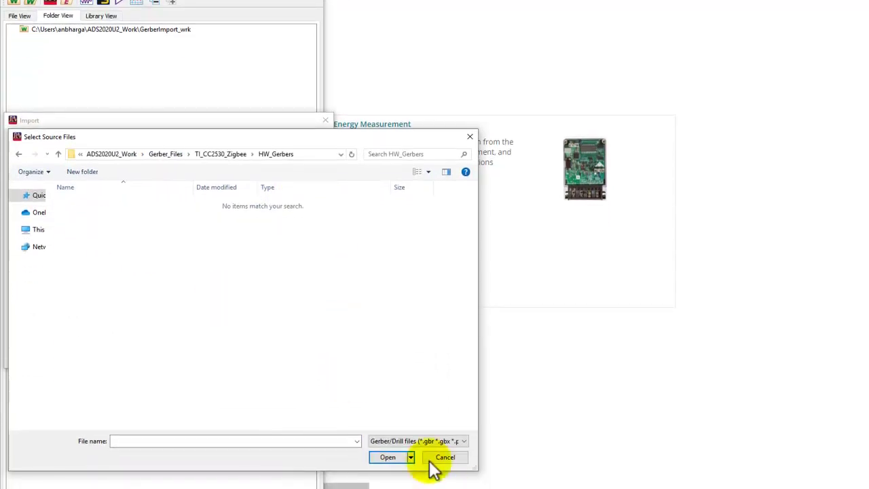
left_click(452, 439)
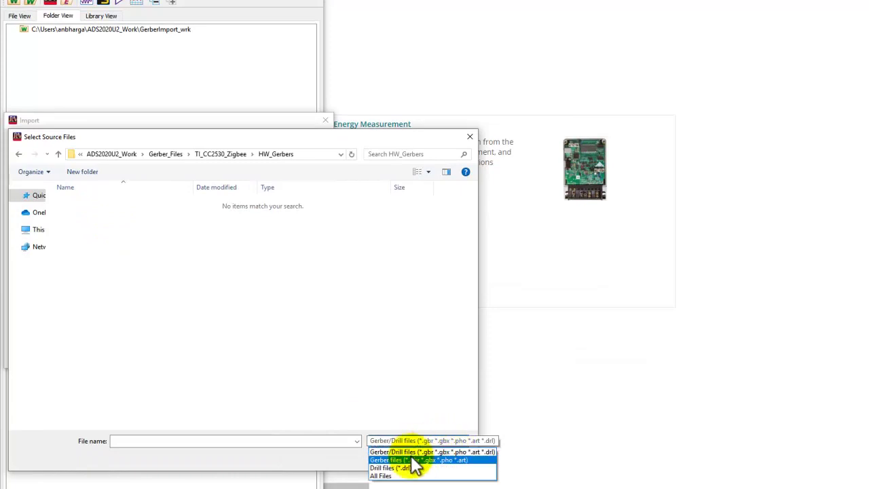
left_click(384, 476)
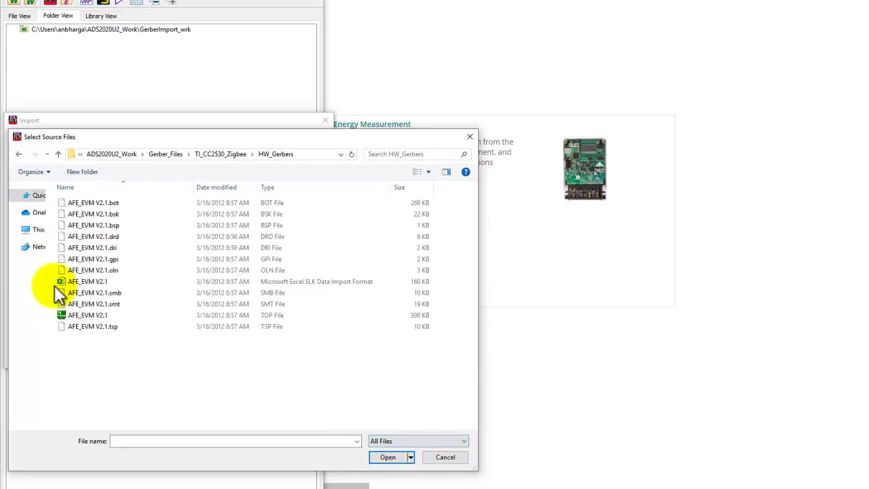
left_click(95, 202)
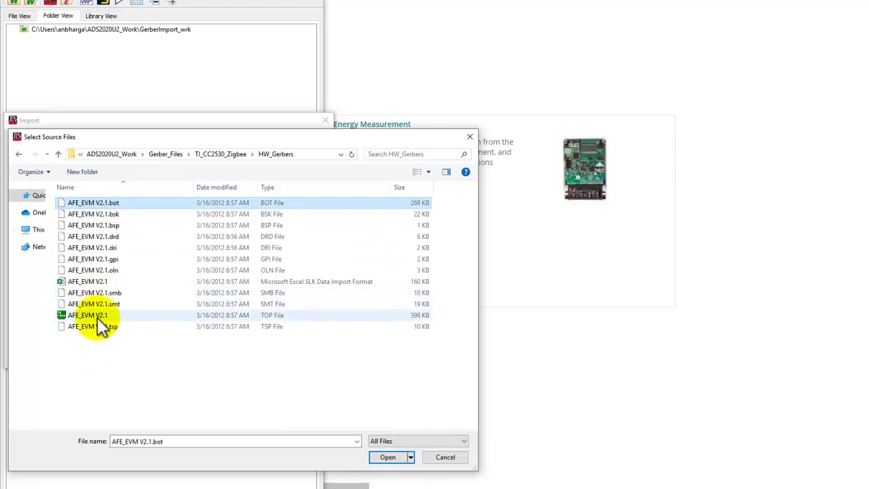
left_click(97, 315, "ctrl")
left_click(105, 237, "ctrl")
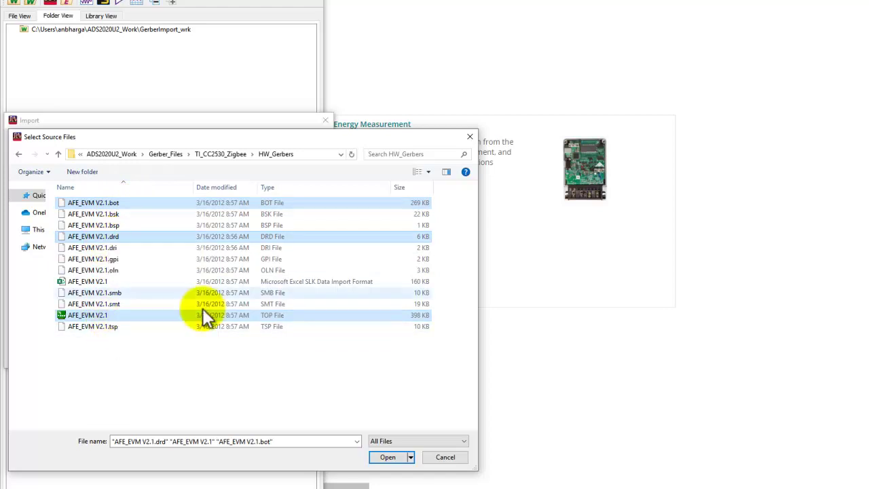
Step: Confirm the three Gerber files as source and hide the top copper layer in the preview's Layer Table
left_click(385, 457)
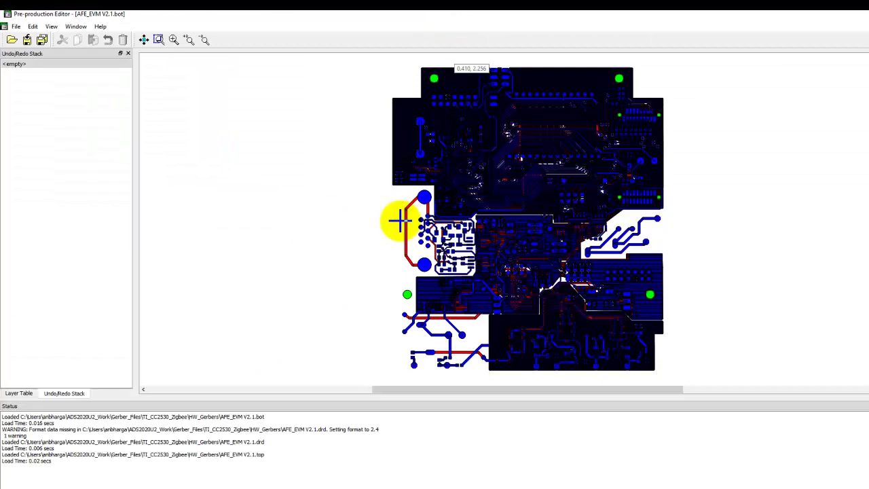
left_click(19, 393)
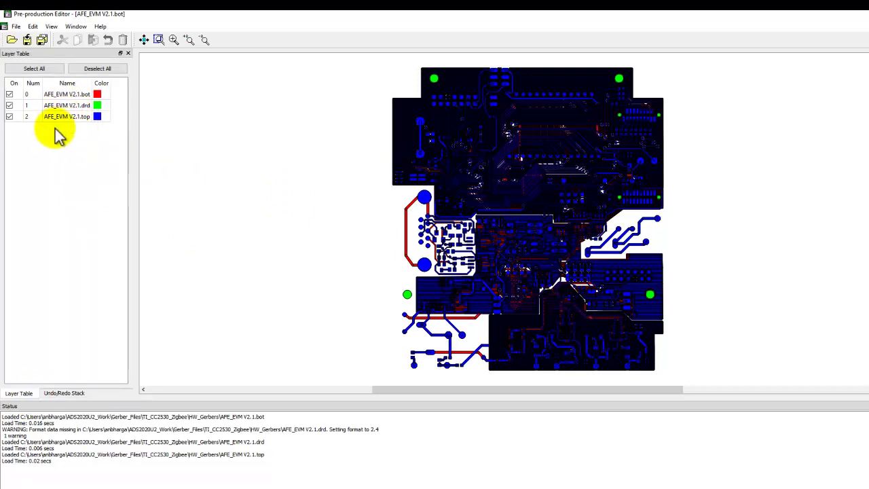
left_click(9, 117)
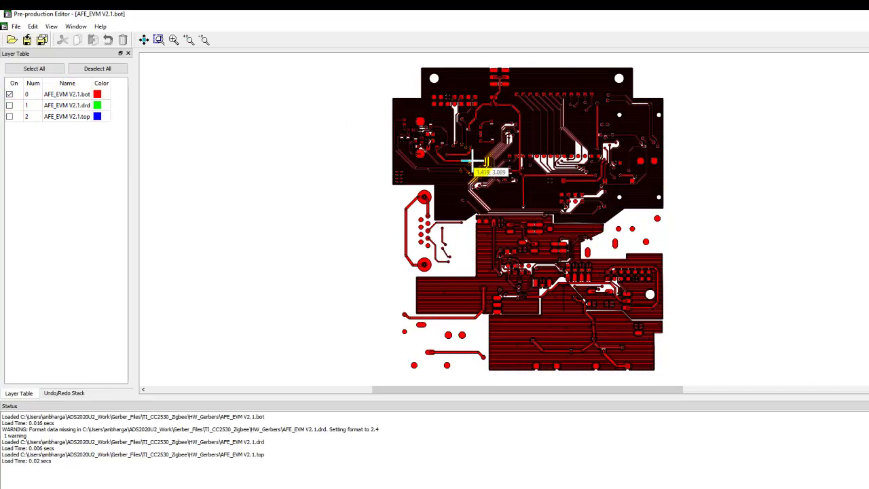
Step: Zoom in and out over the bottom-layer traces in the preview
scroll(452, 180, "up", 3)
scroll(585, 253, "up", 2)
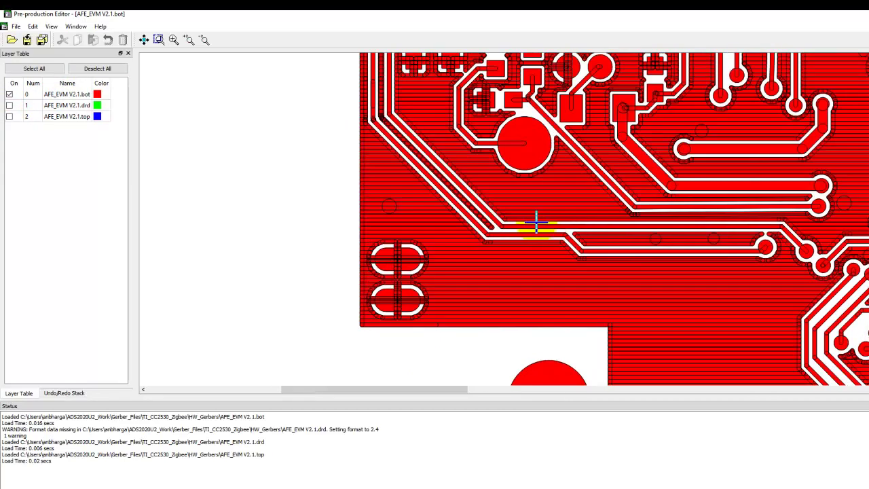
scroll(483, 204, "up", 1)
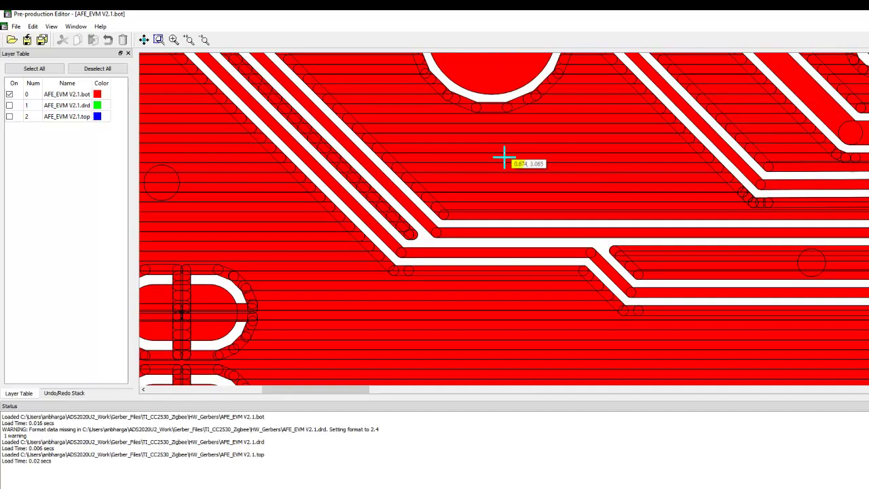
mouse_move(415, 195)
left_mouse_down()
mouse_move(333, 186)
mouse_move(397, 225)
left_mouse_up()
scroll(509, 235, "down", 2)
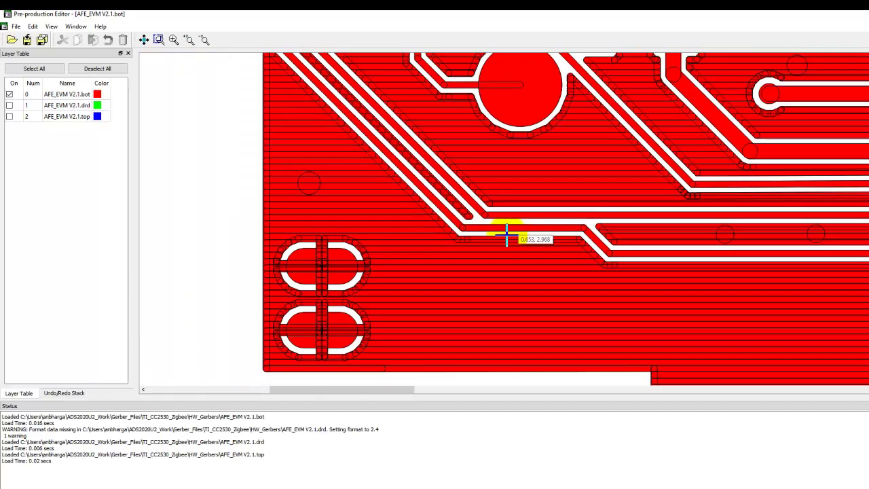
mouse_move(508, 235)
left_mouse_down()
mouse_move(547, 237)
mouse_move(506, 236)
mouse_move(500, 247)
mouse_move(519, 287)
mouse_move(510, 311)
mouse_move(417, 231)
mouse_move(379, 174)
mouse_move(380, 184)
mouse_move(355, 186)
mouse_move(627, 240)
mouse_move(606, 199)
left_mouse_up()
scroll(606, 199, "down", 3)
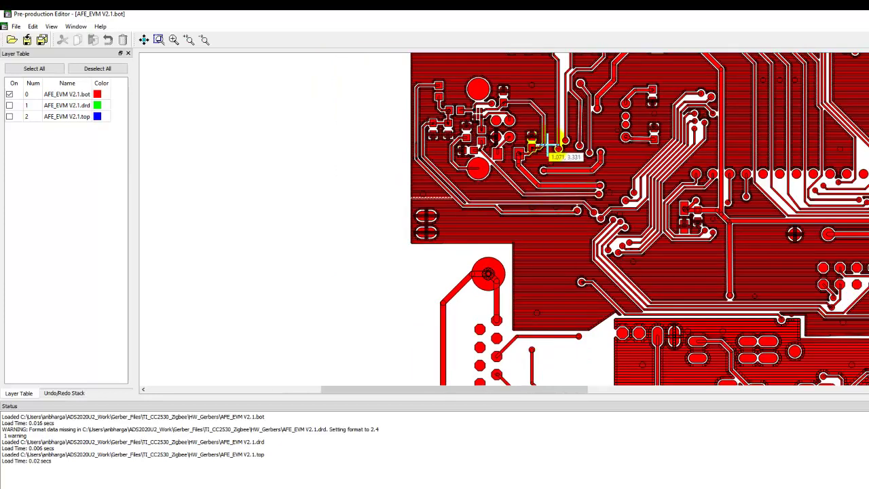
scroll(548, 145, "up", 1)
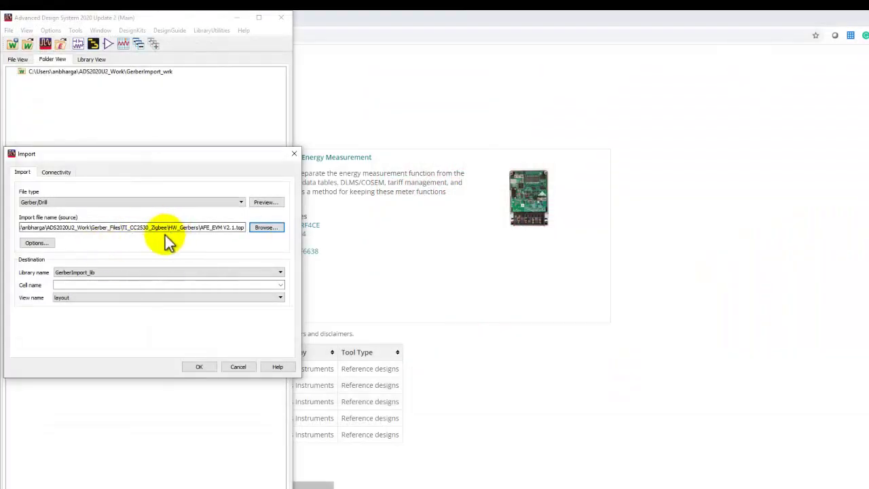
Step: In the import options, include the AFE_EVM V2.1.top layer and review the drill diameters
left_click(35, 243)
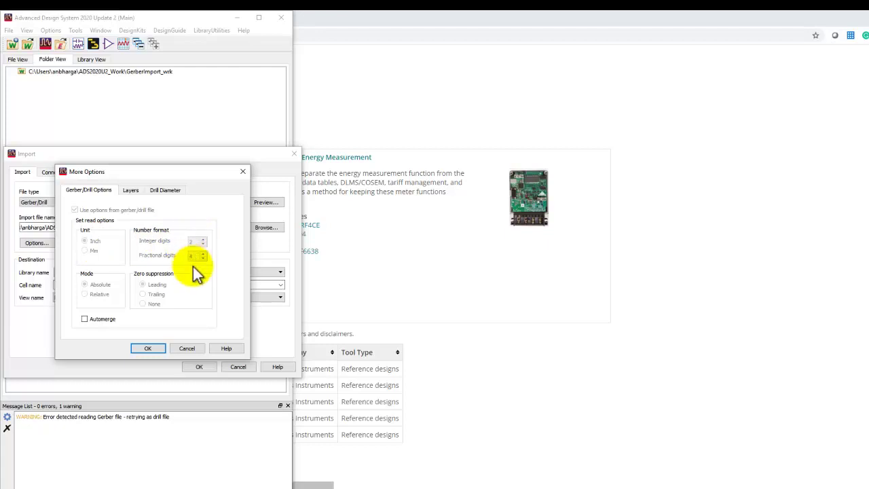
left_click(130, 191)
mouse_move(122, 206)
left_mouse_down()
mouse_move(163, 210)
mouse_move(130, 202)
mouse_move(138, 214)
left_mouse_up()
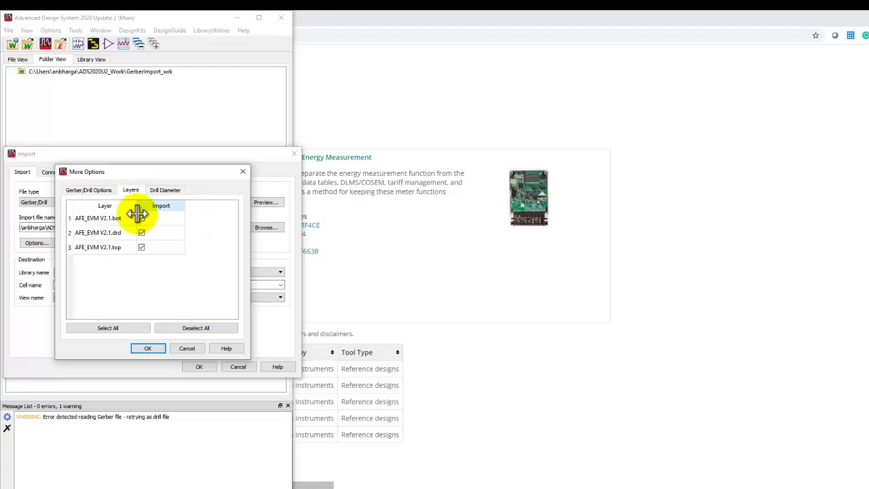
left_click(139, 249)
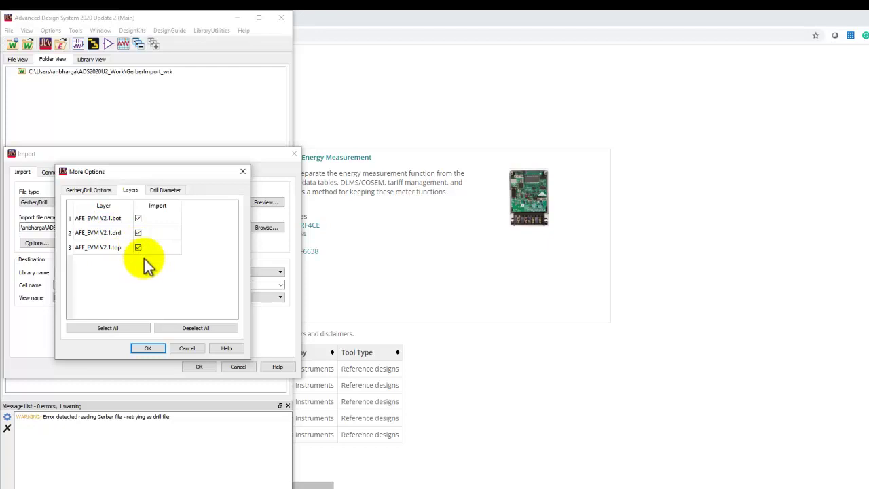
left_click(168, 191)
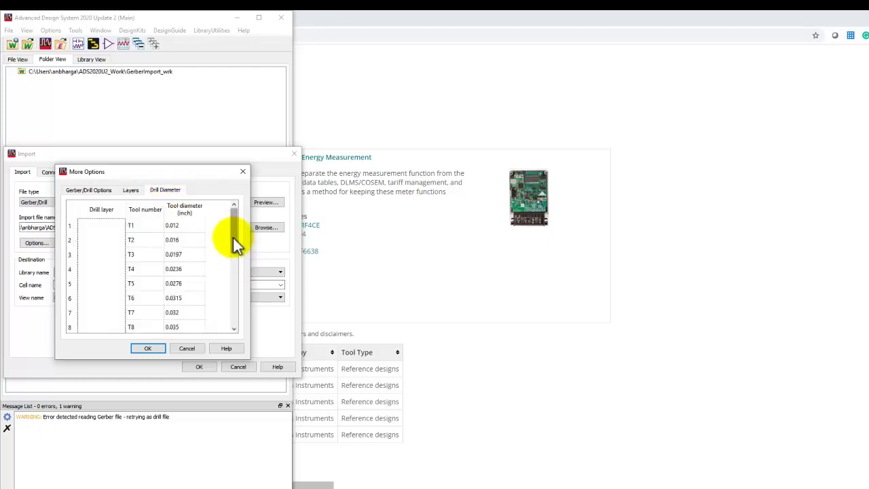
left_click_drag(228, 286, 228, 221)
left_click(149, 348)
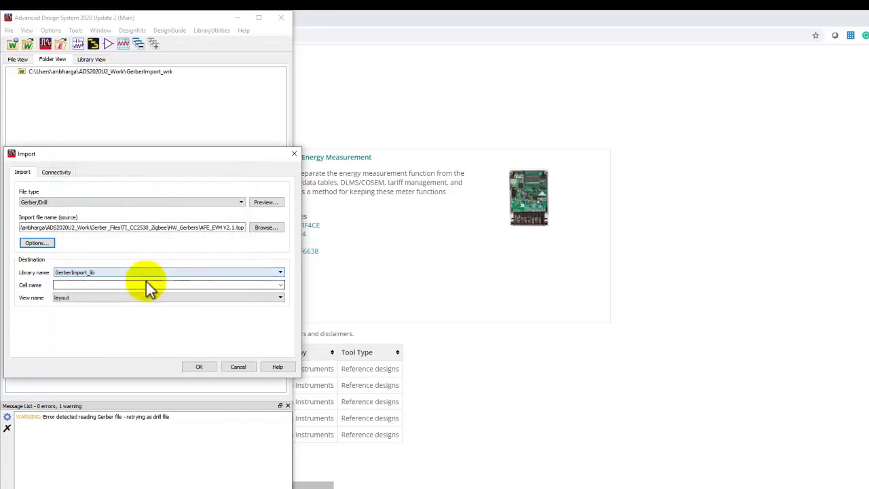
Step: Name the destination cell Gerber1, leave Automerge off, and run the import
left_click(111, 285)
type("Gerber1")
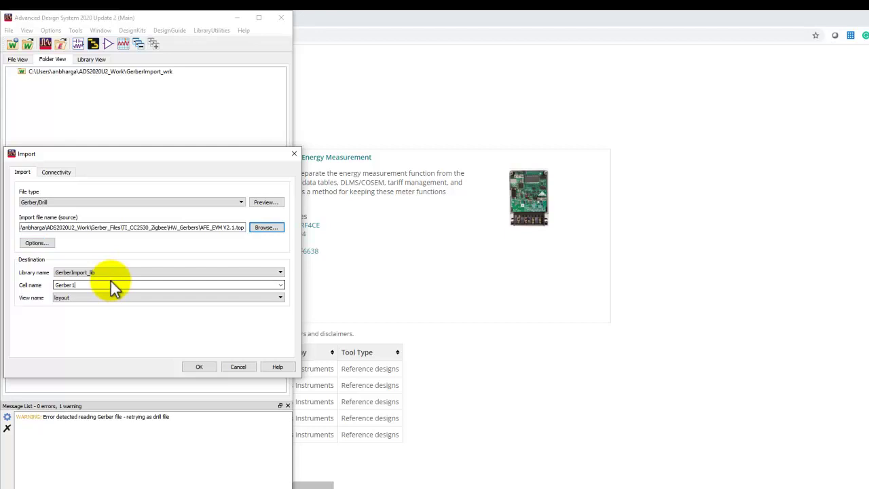
left_click(37, 243)
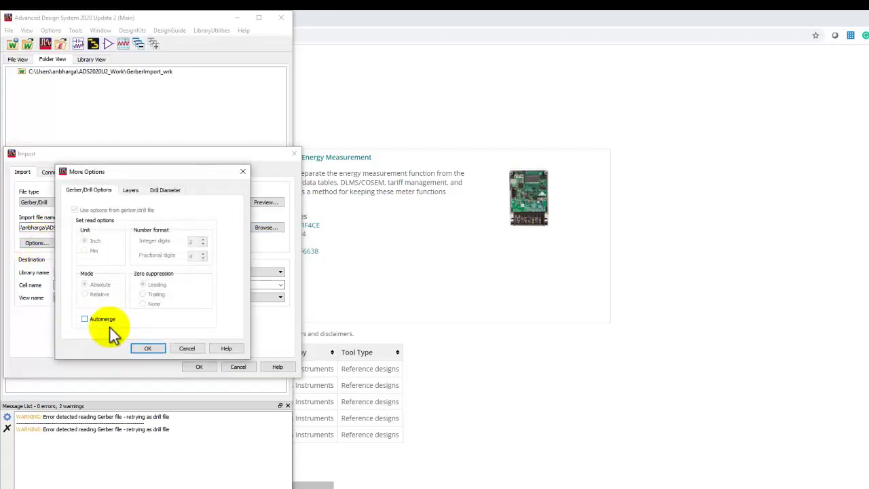
left_click(142, 348)
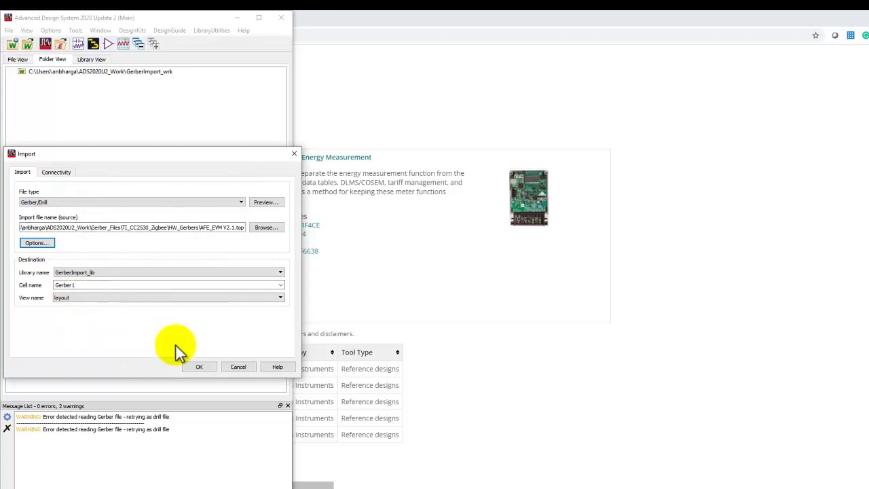
left_click(201, 367)
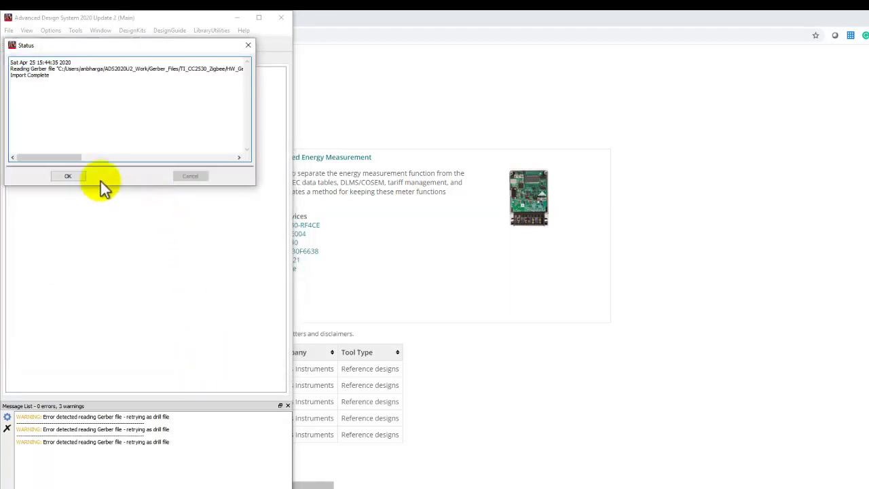
left_click(68, 176)
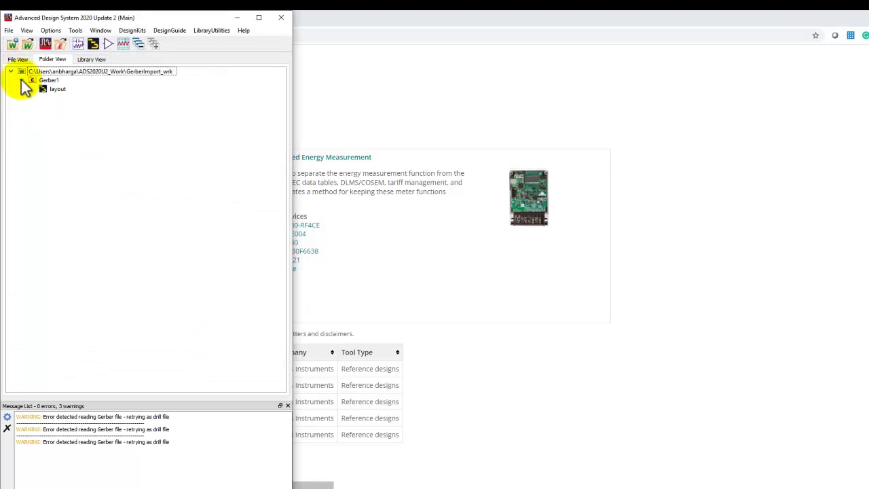
Step: Open the Gerber1 layout, zoom in, and shift the N_9 trace upward
double_click(57, 89)
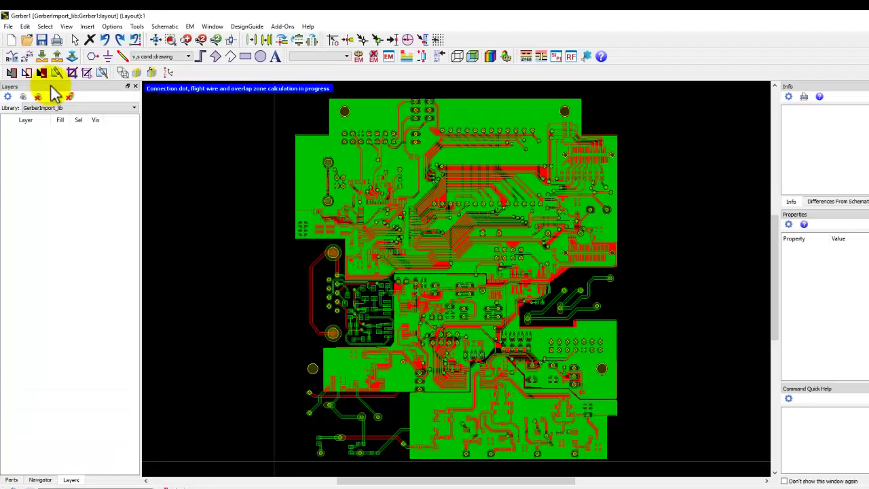
scroll(319, 180, "up", 3)
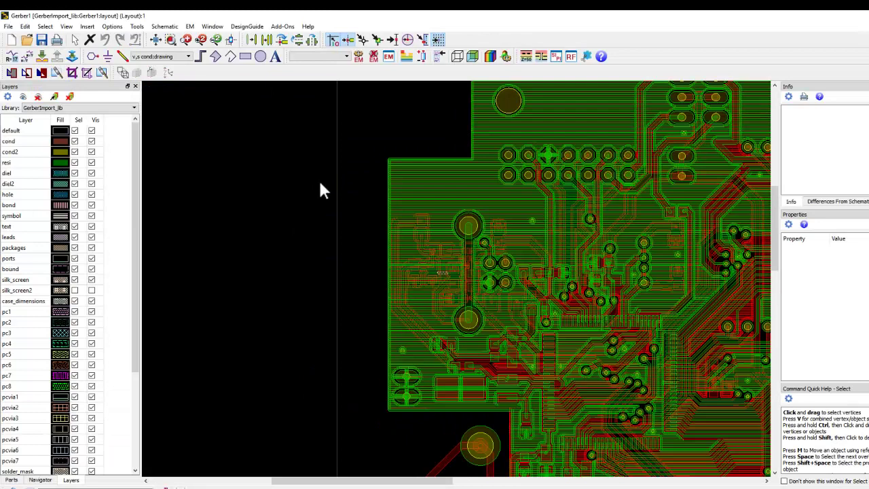
scroll(458, 281, "up", 2)
scroll(417, 249, "up", 1)
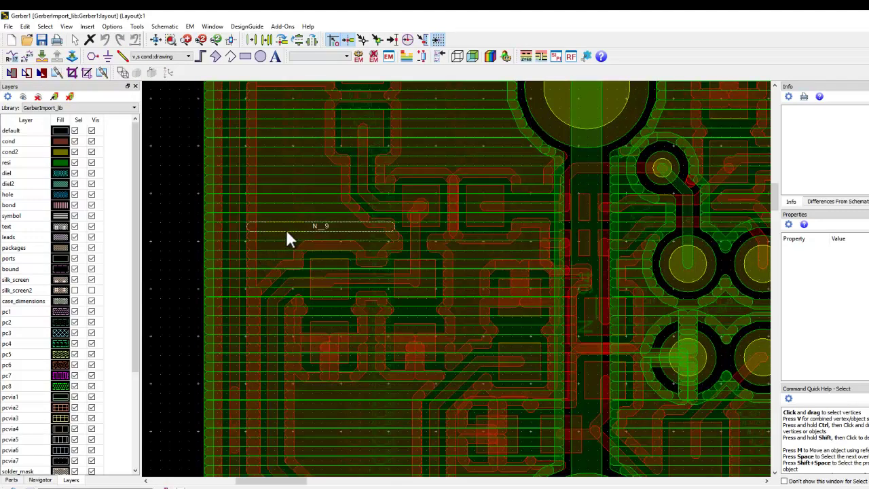
left_click_drag(287, 232, 293, 196)
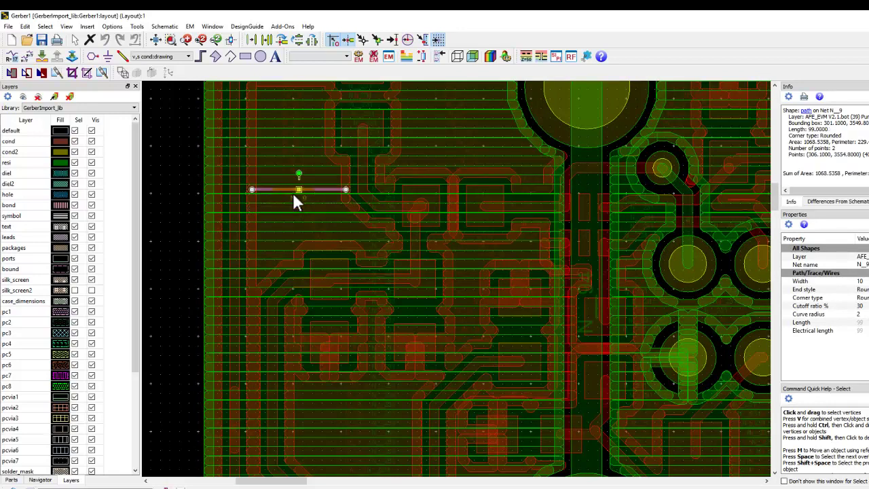
scroll(469, 295, "down", 1)
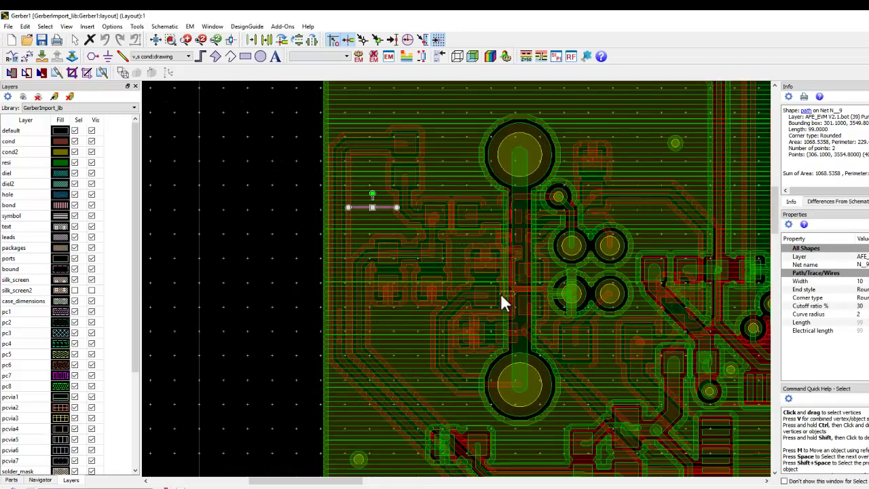
scroll(468, 284, "down", 1)
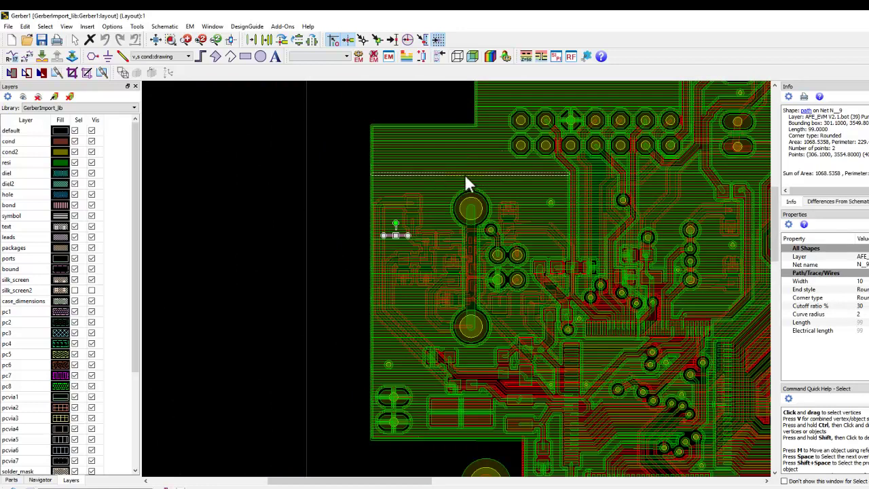
scroll(461, 170, "up", 3)
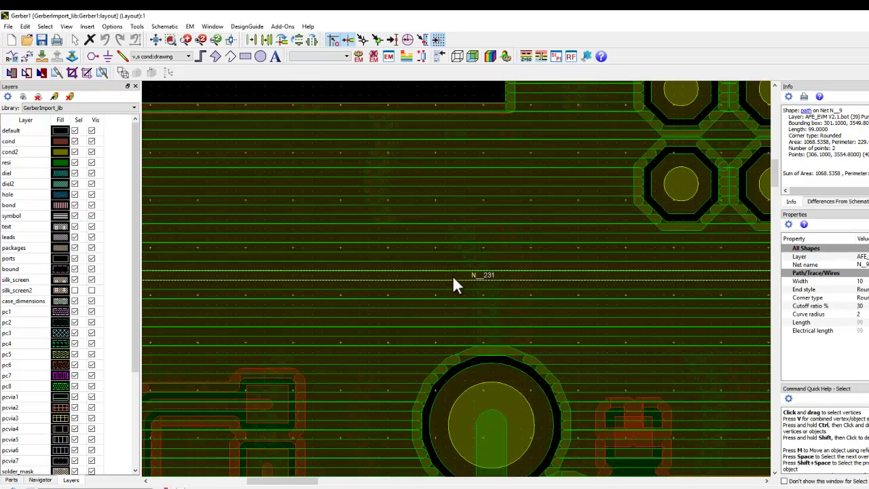
scroll(452, 275, "down", 2)
Step: Drag trace N_231 upward so its length becomes 758.1, then fit the board in view
left_click(438, 277)
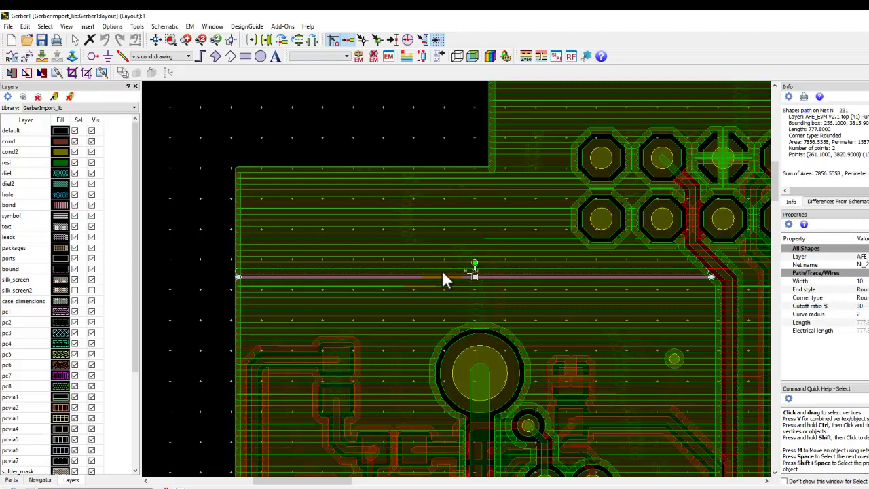
left_click_drag(442, 273, 437, 264)
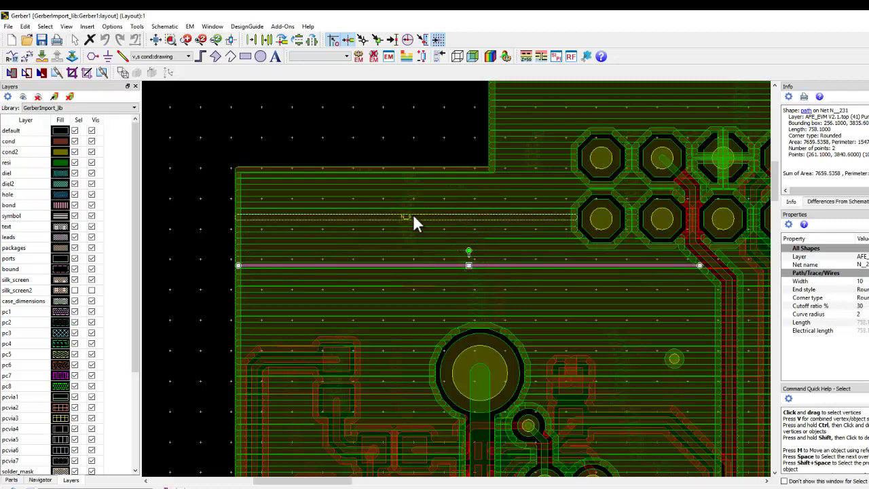
left_click(155, 40)
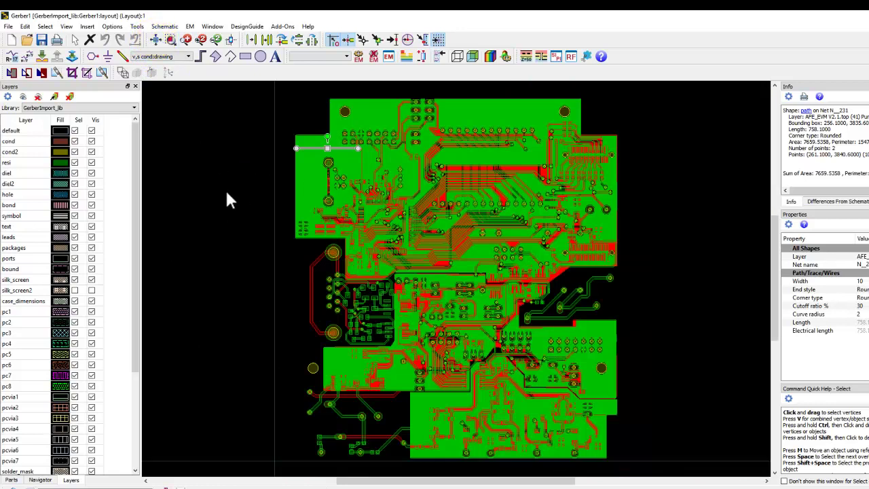
Step: Select all shapes with Ctrl+A and apply Edit > Merge > Union, then inspect the merged polygon
key("ctrl+a")
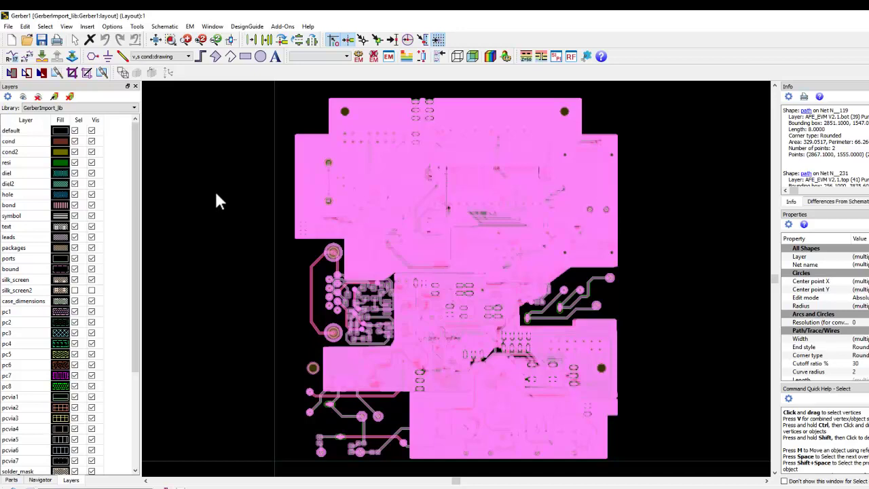
left_click(26, 26)
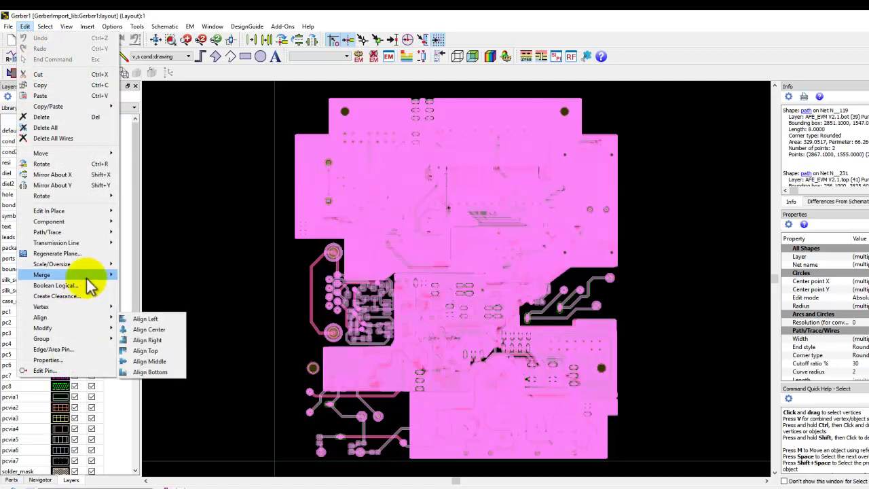
mouse_move(88, 275)
left_click(122, 274)
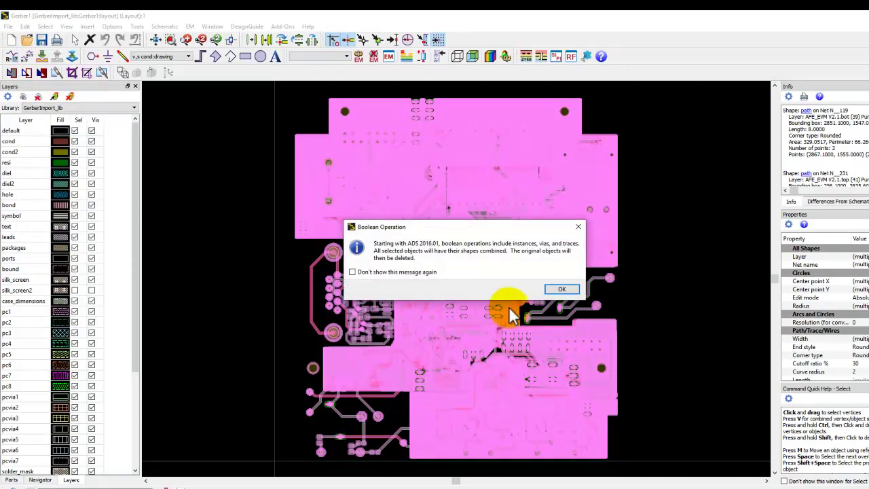
left_click(558, 290)
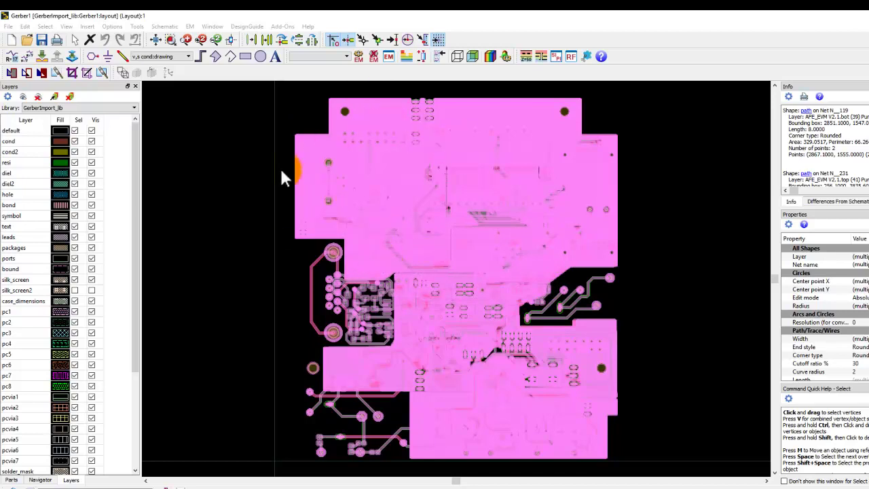
left_click(325, 203)
Step: Select the merged copper polygon, zoom to inspect it, then fit the whole board and deselect
scroll(445, 271, "up", 5)
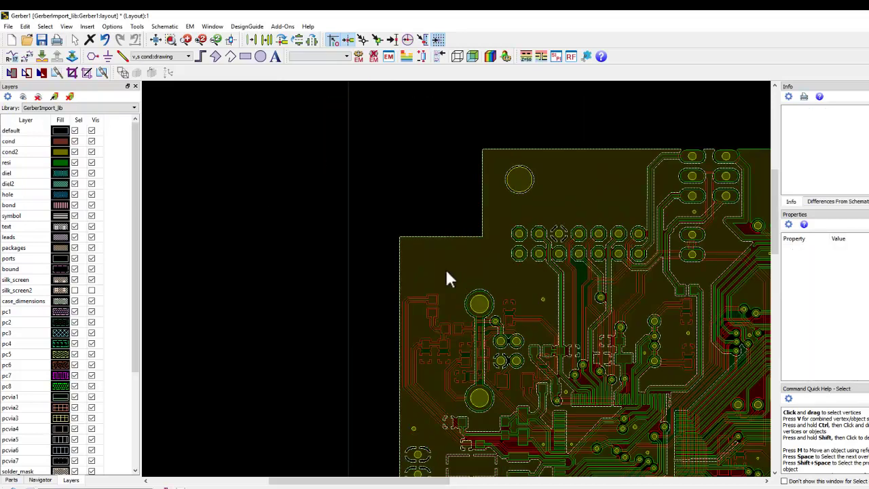
left_click(444, 272)
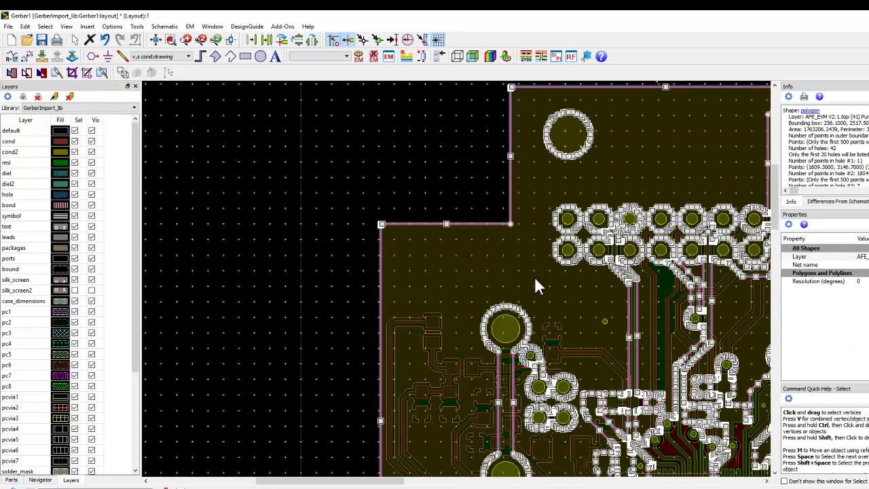
scroll(535, 280, "down", 3)
scroll(625, 298, "up", 3)
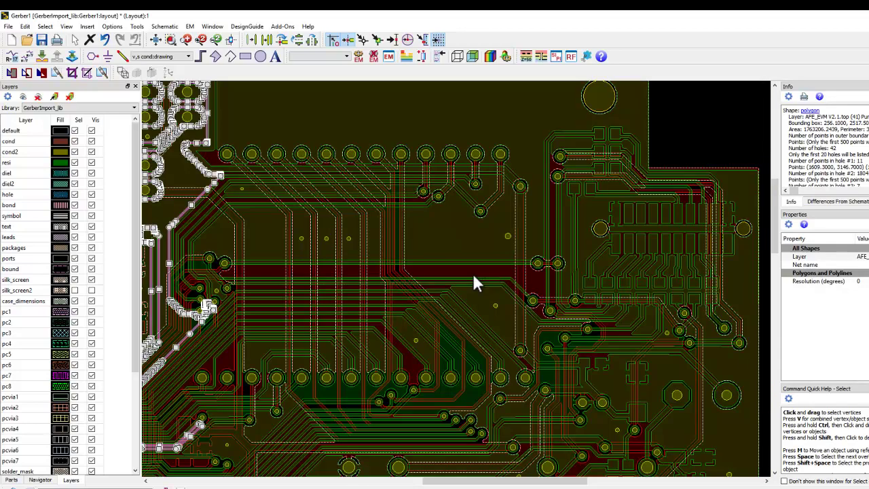
scroll(468, 278, "up", 2)
left_click(174, 41)
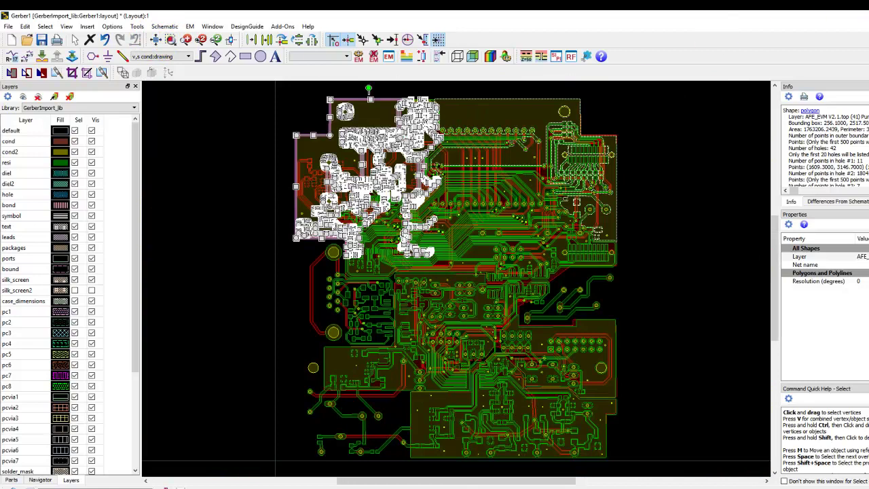
left_click(204, 257)
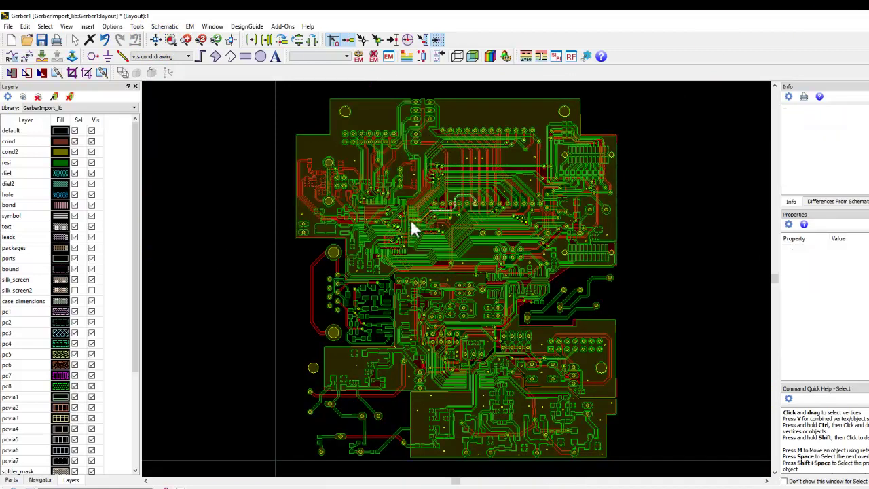
Step: Close and save the Gerber1 layout, then re-import the Gerber as cell Gerber2 with Auto merge
left_click(854, 18)
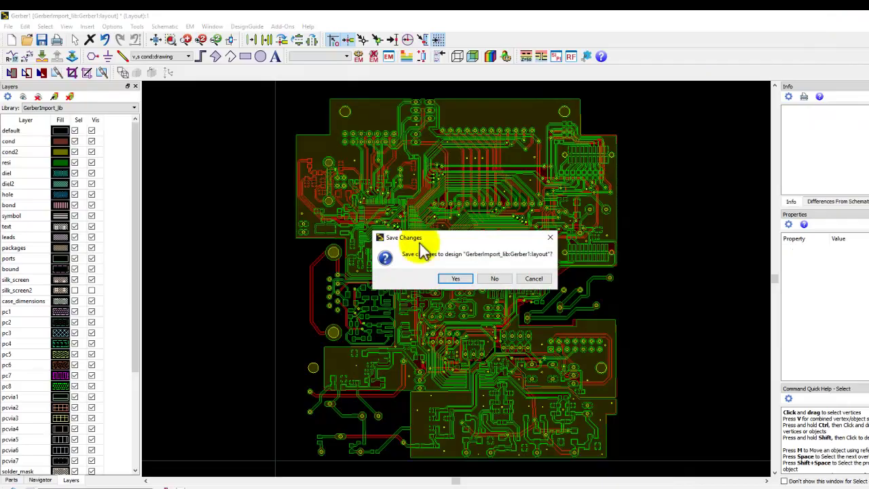
left_click(450, 278)
left_click(9, 30)
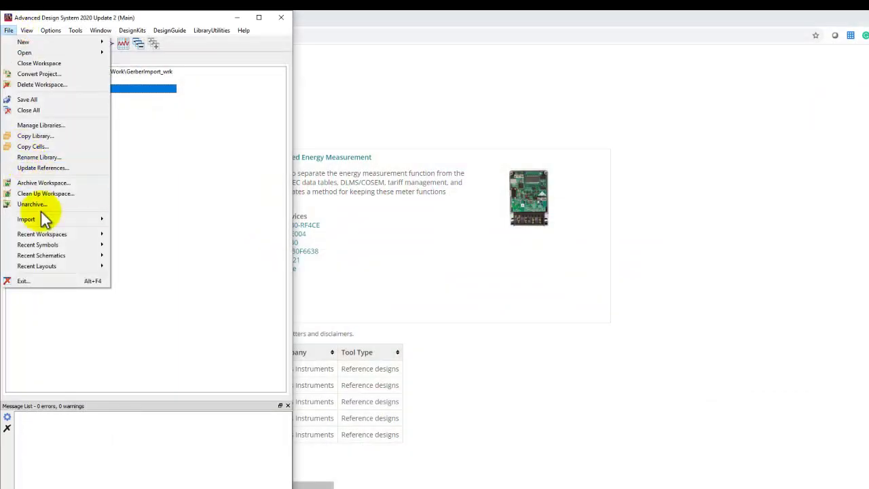
mouse_move(60, 220)
left_click(130, 224)
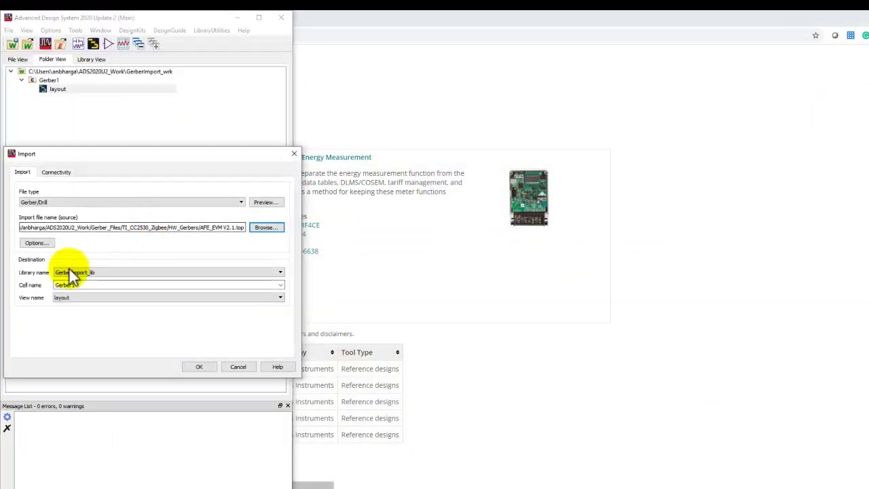
left_click(36, 242)
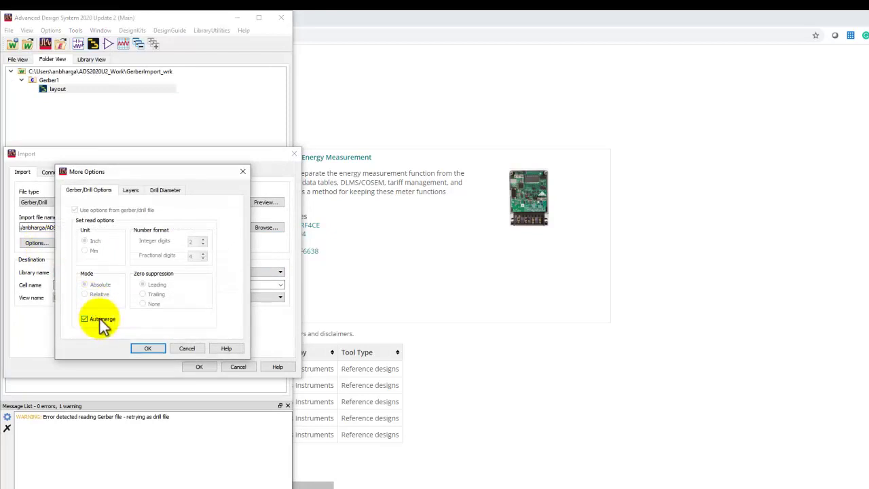
left_click(143, 348)
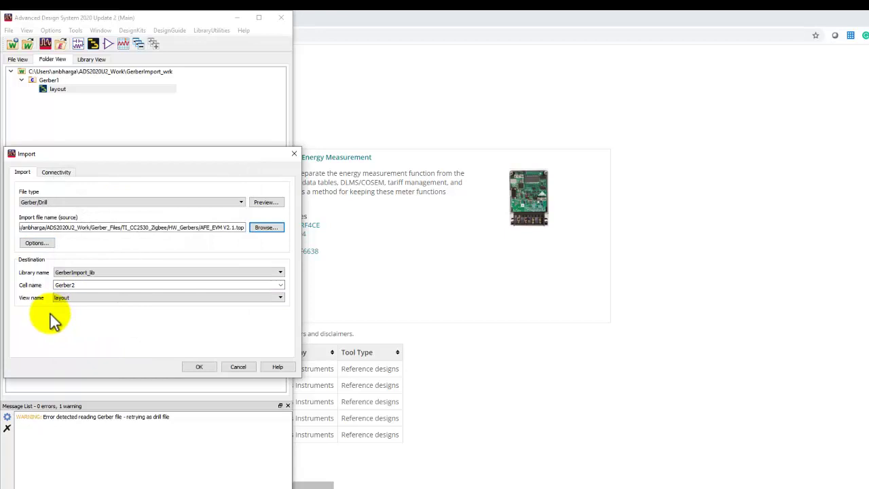
left_click(195, 367)
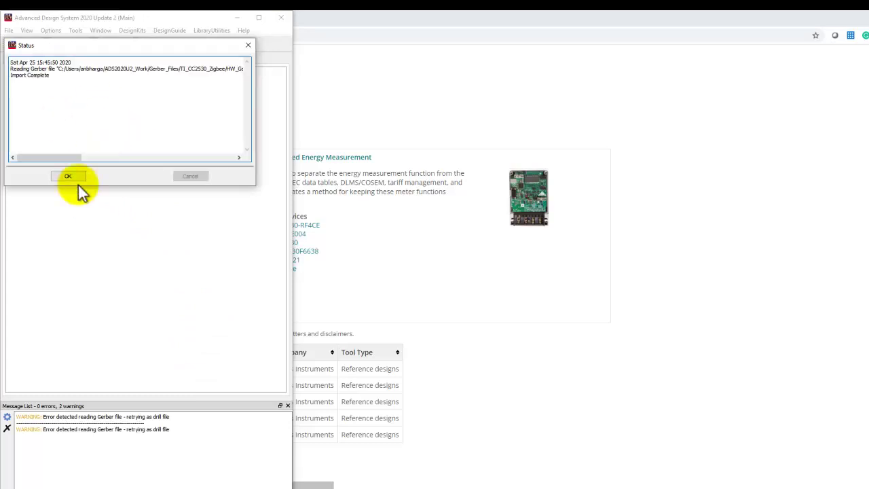
left_click(68, 175)
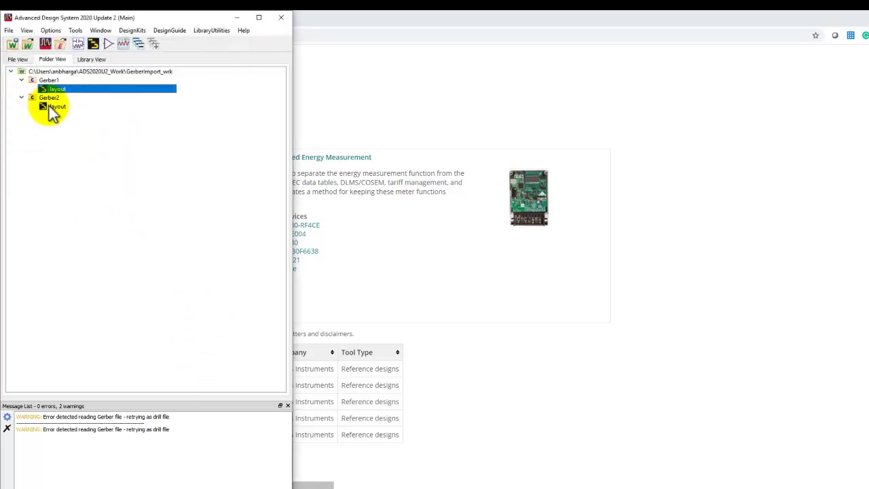
Step: Open the Gerber2 layout, select its already-merged copper polygon, then fit the board and deselect
double_click(51, 106)
scroll(446, 266, "up", 3)
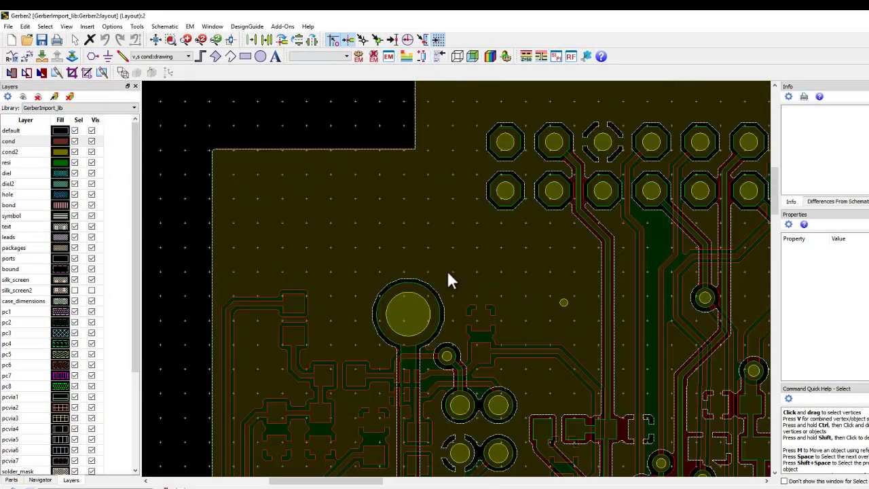
left_click(402, 243)
left_click(214, 150)
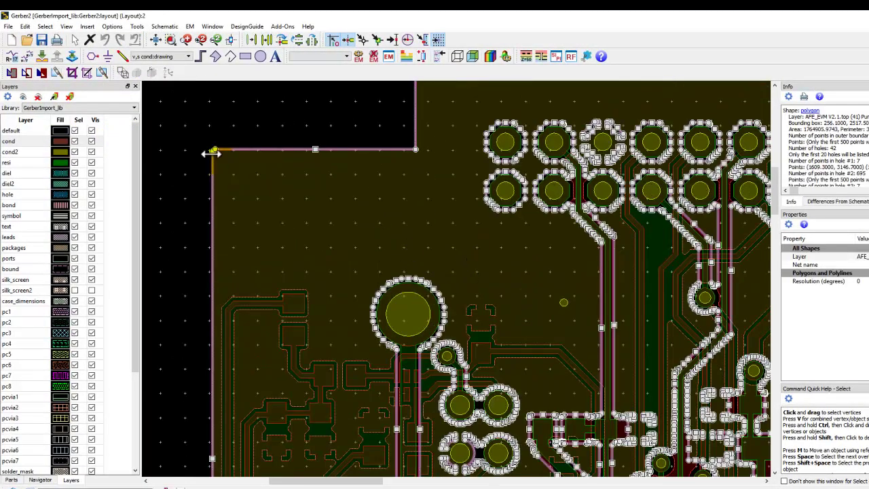
left_click(156, 39)
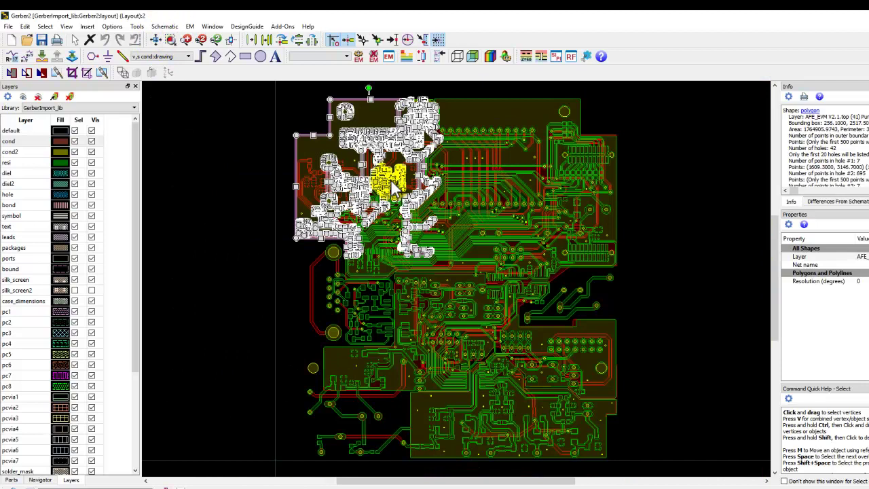
left_click(265, 222)
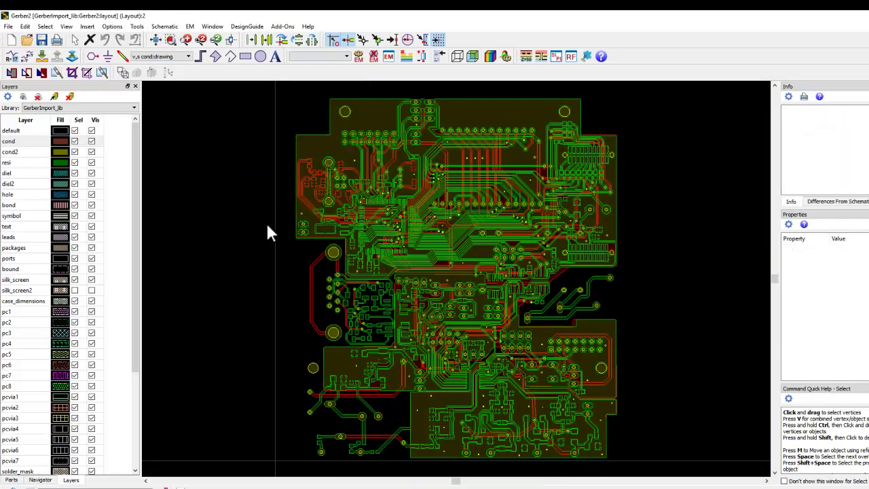